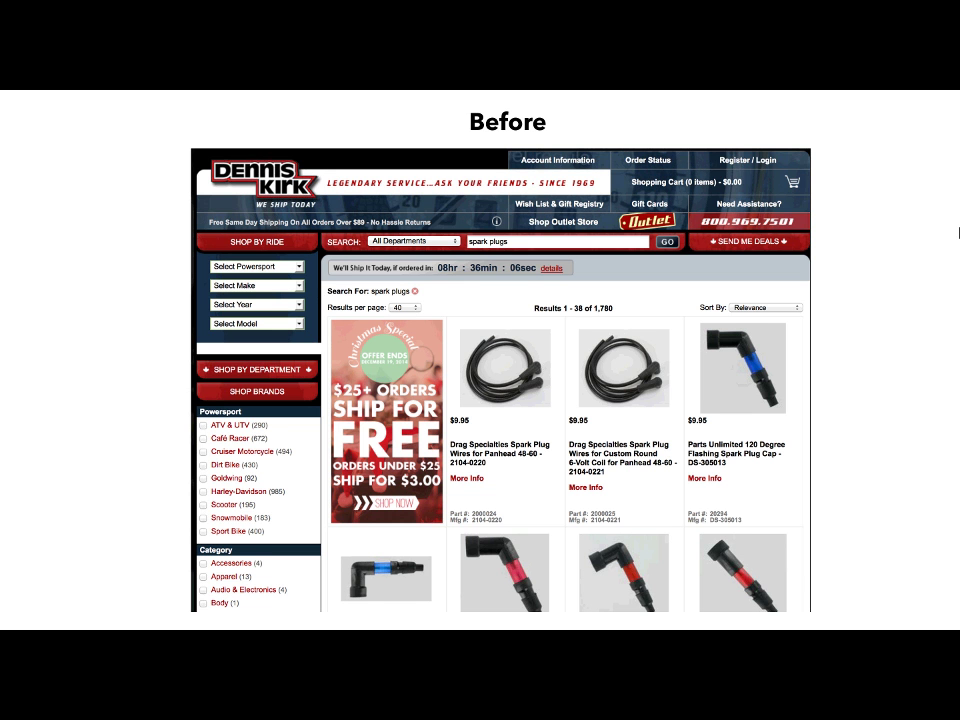
End the slideshow at the Demo slide and switch to the browser window showing the Fusion collections.
{"action": "key", "text": "Right"}
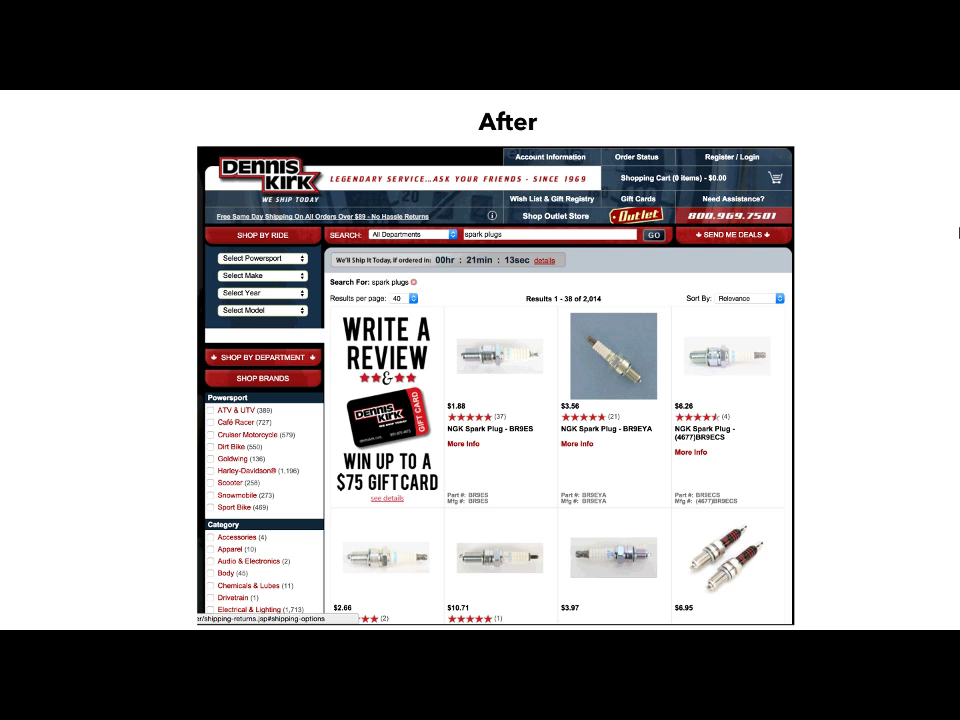
{"action": "key", "text": "Right"}
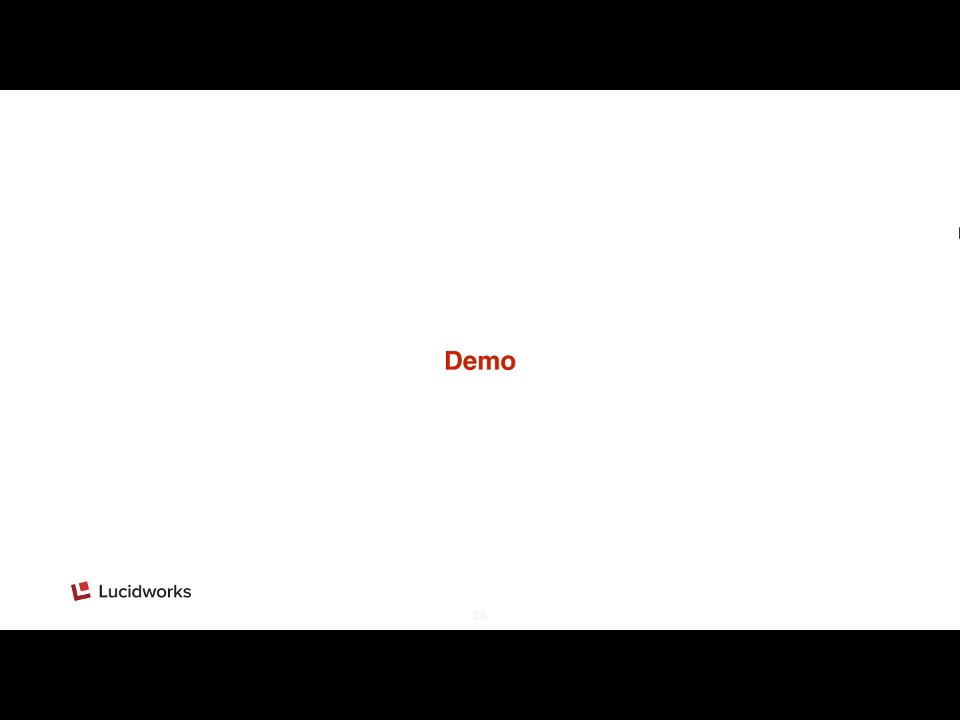
{"action": "key", "text": "Escape"}
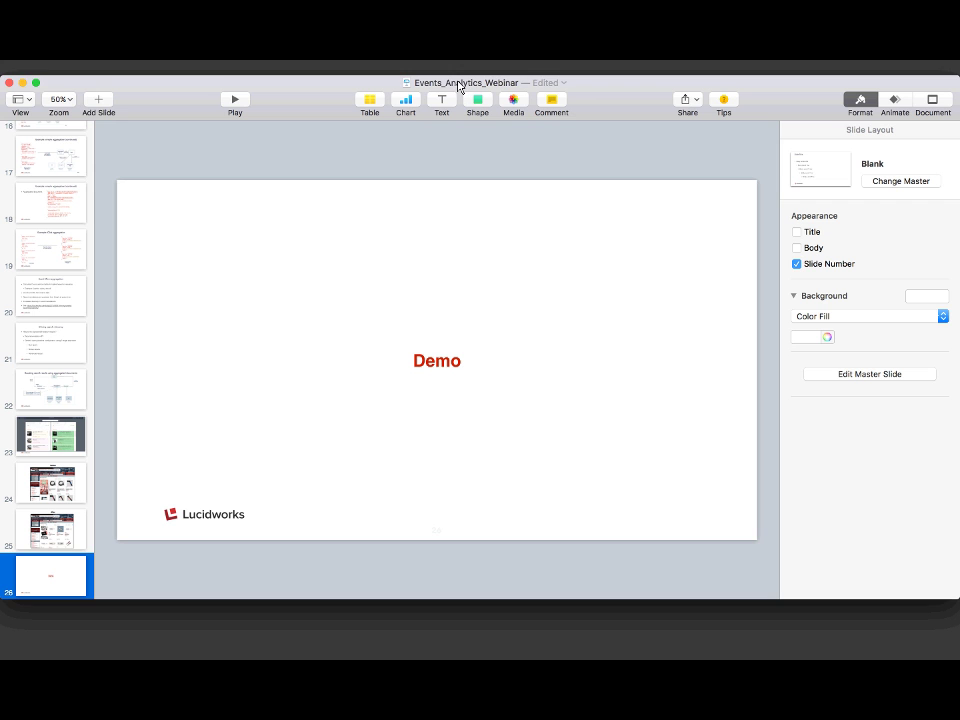
{"action": "key", "text": "super+Tab"}
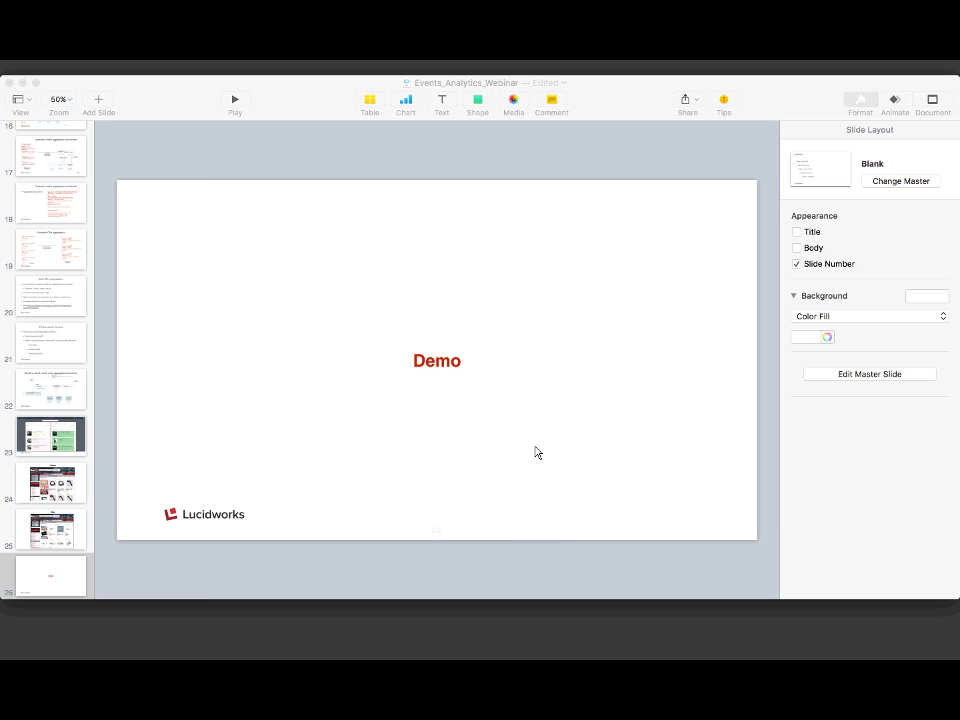
{"action": "left_click", "coordinate": [574, 643]}
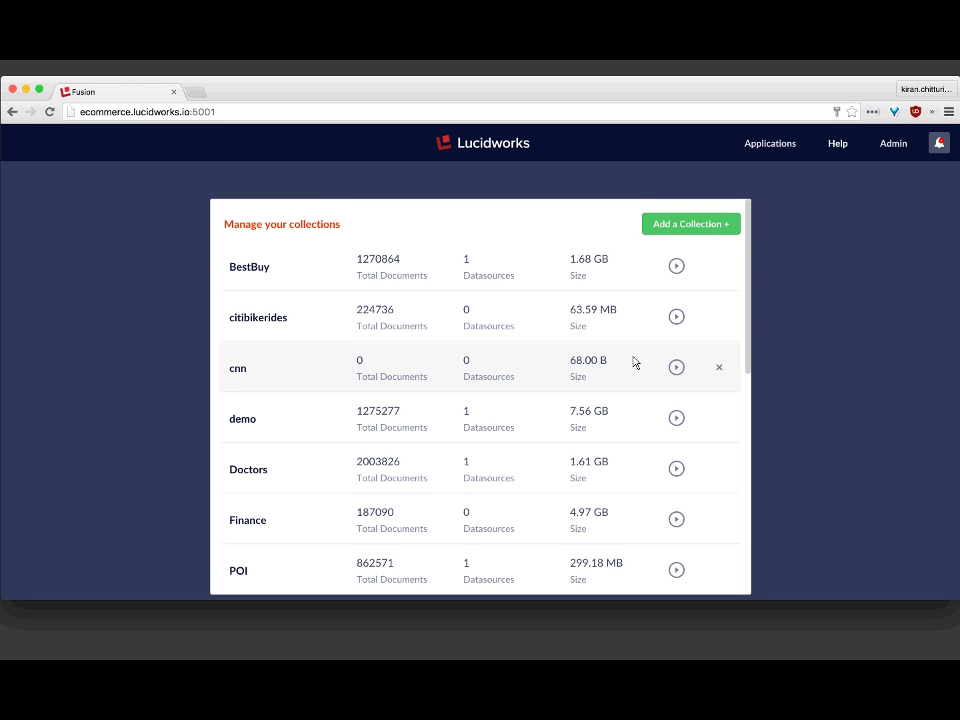
Look over the collections list and inspect the sub-collections of BestBuy, collapsing them again.
{"action": "scroll", "coordinate": [633, 362], "scroll_direction": "down", "scroll_amount": 1}
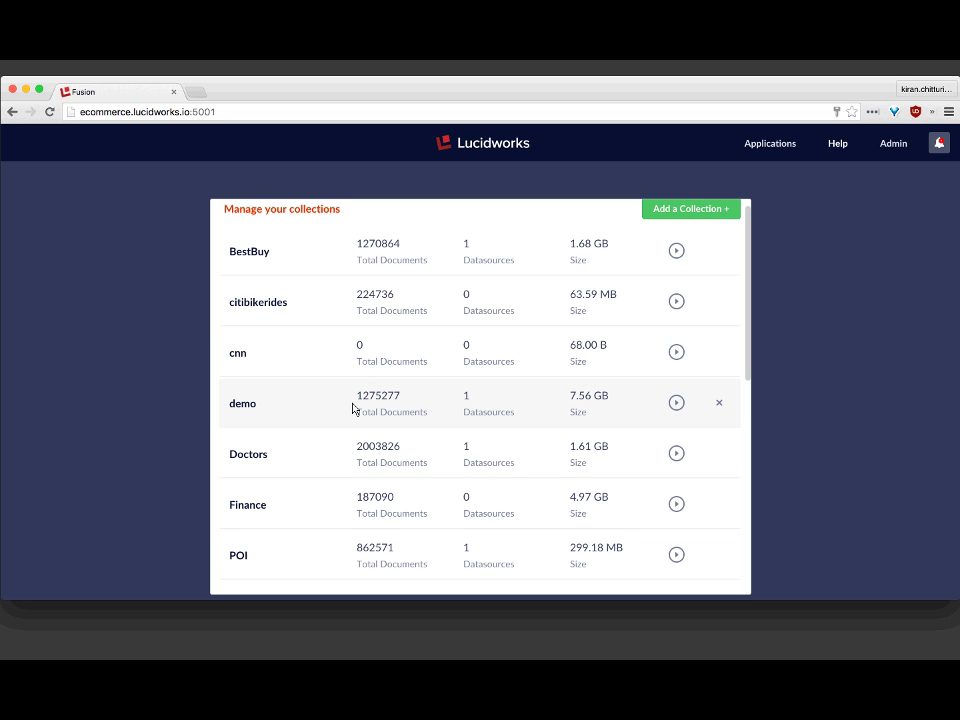
{"action": "scroll", "coordinate": [356, 425], "scroll_direction": "down", "scroll_amount": 1}
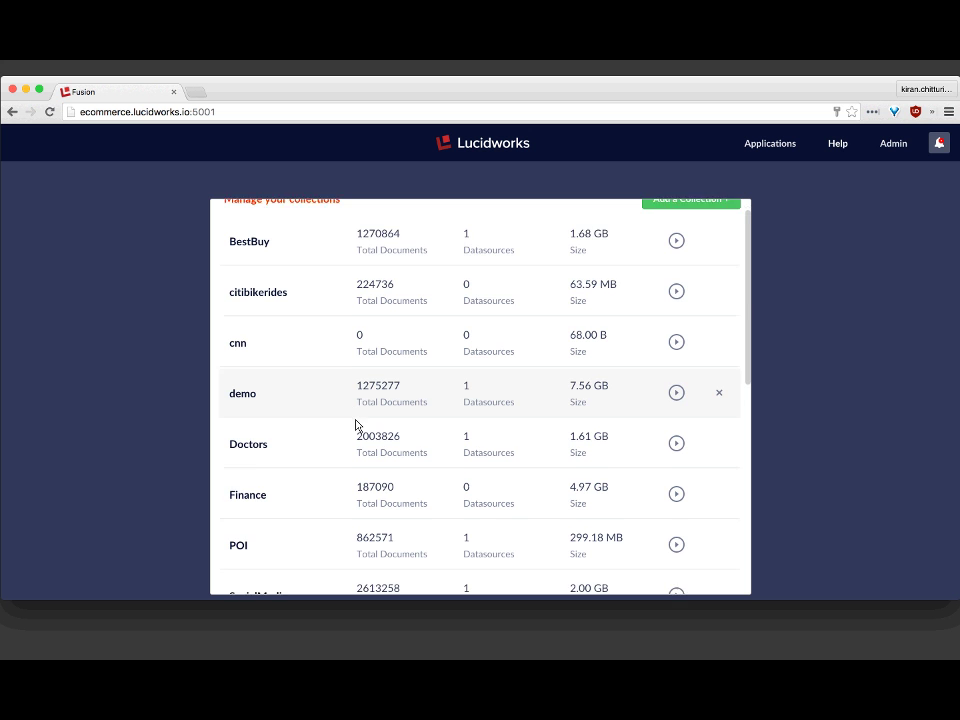
{"action": "scroll", "coordinate": [405, 439], "scroll_direction": "up", "scroll_amount": 2}
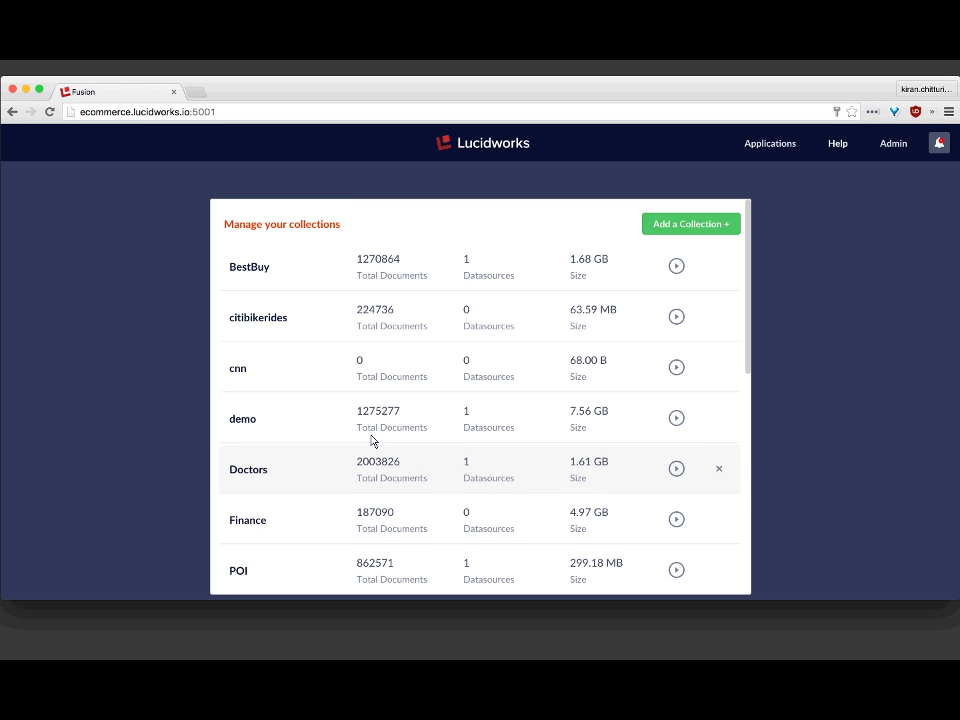
{"action": "left_click", "coordinate": [673, 270]}
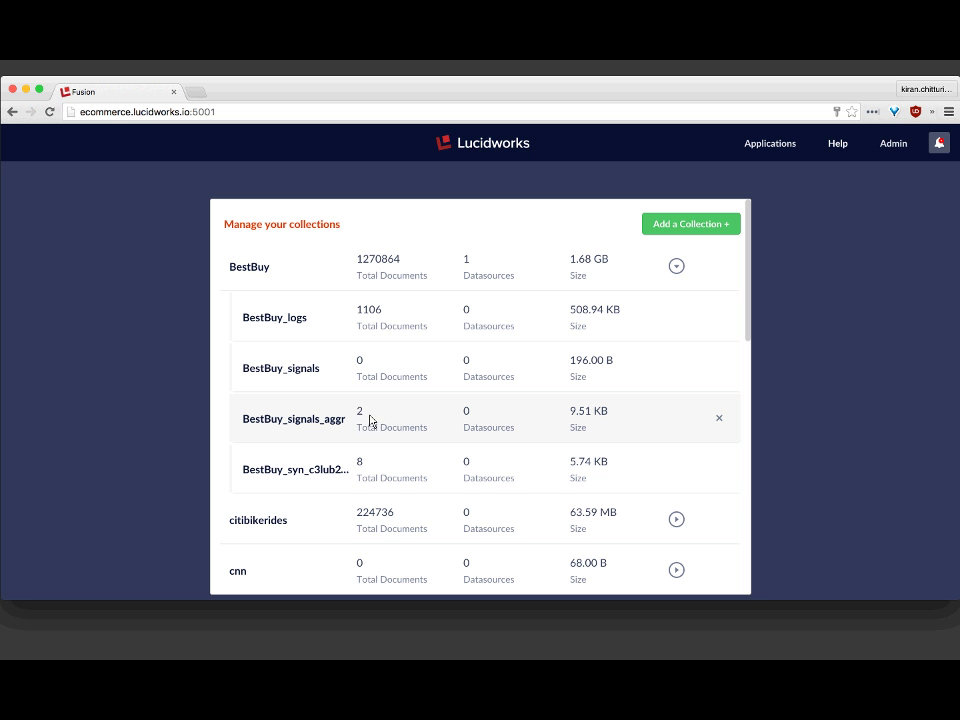
{"action": "left_click", "coordinate": [671, 272]}
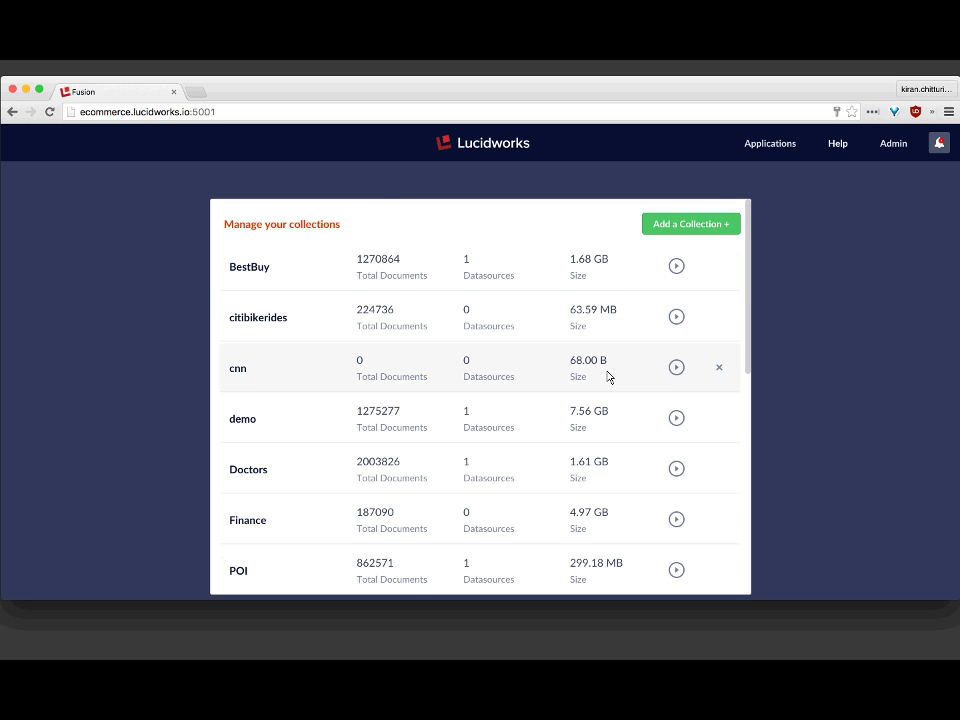
Expand the demo collection's sub-collections, open demo, and close its Aggregations panel to return to Home.
{"action": "scroll", "coordinate": [606, 377], "scroll_direction": "down", "scroll_amount": 2}
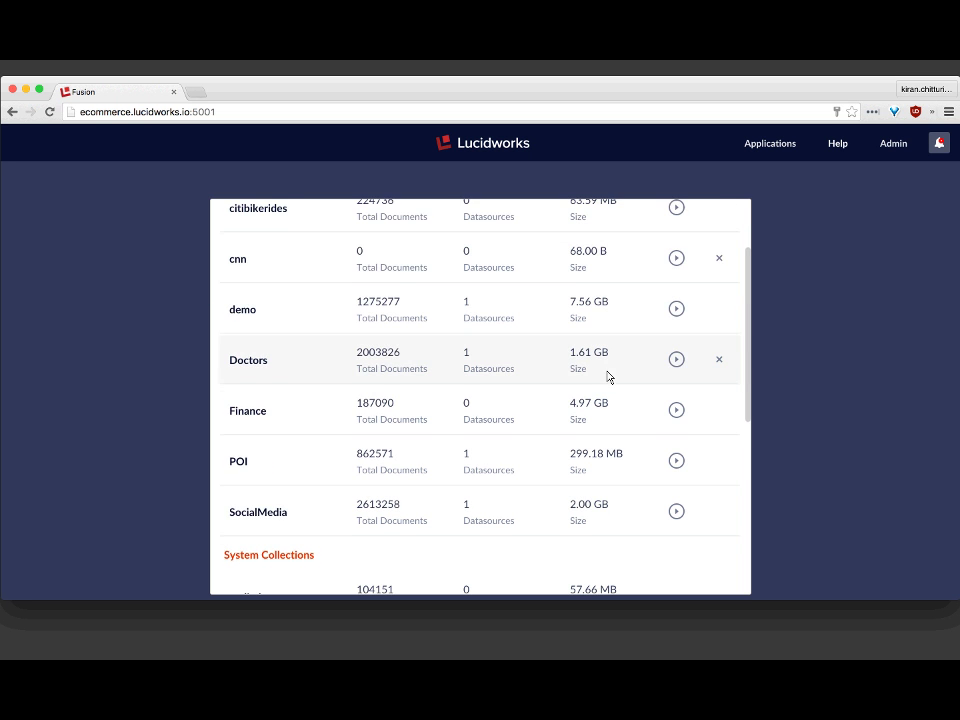
{"action": "left_click", "coordinate": [679, 311]}
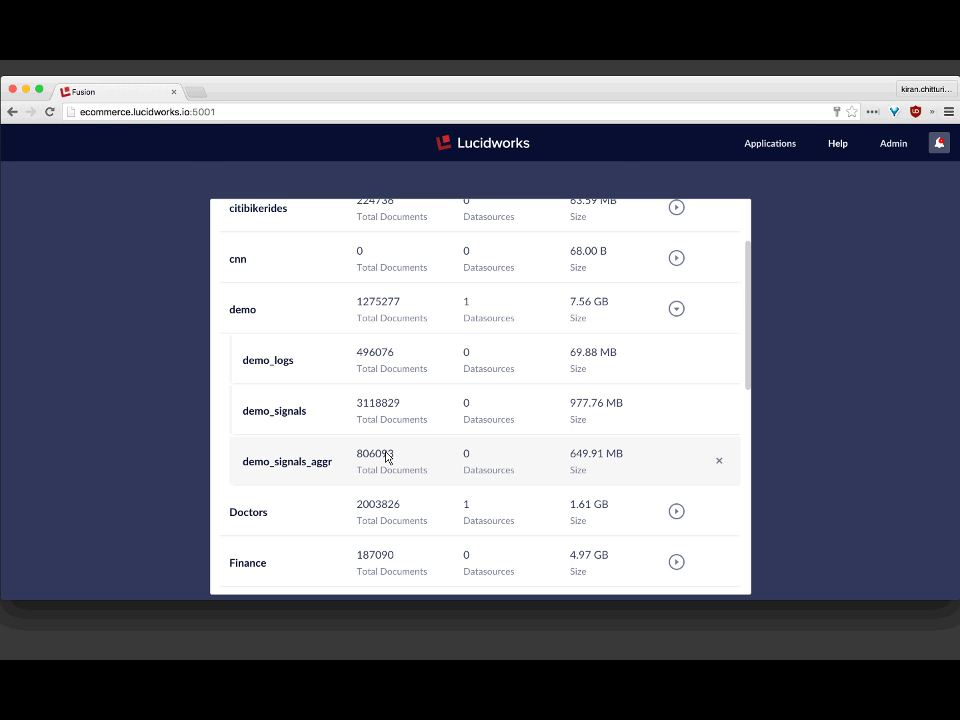
{"action": "left_click", "coordinate": [413, 314]}
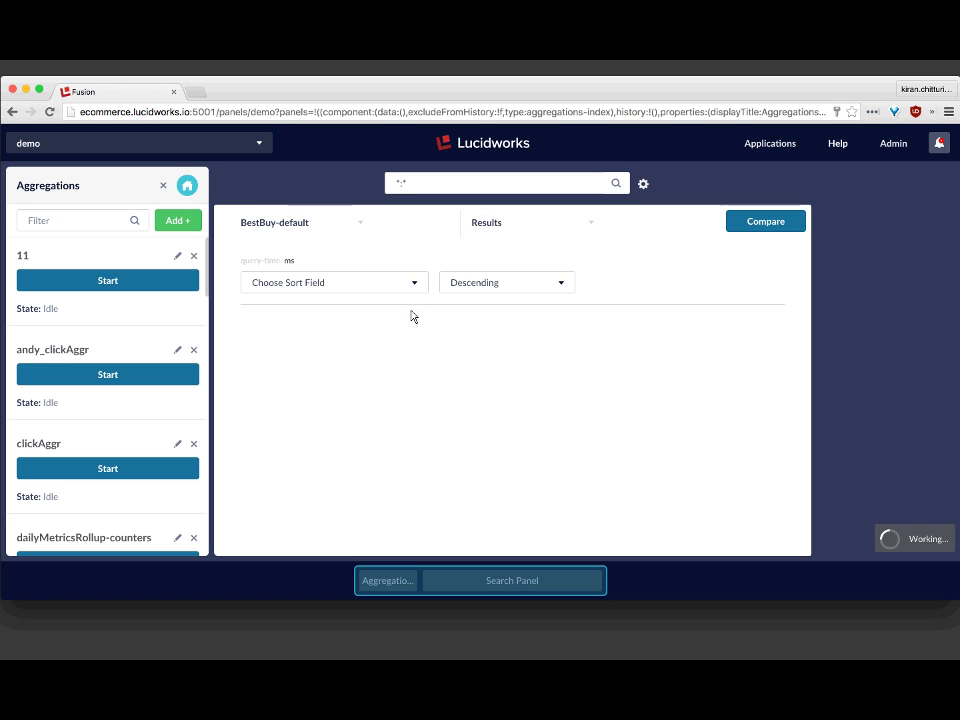
{"action": "left_click", "coordinate": [165, 188]}
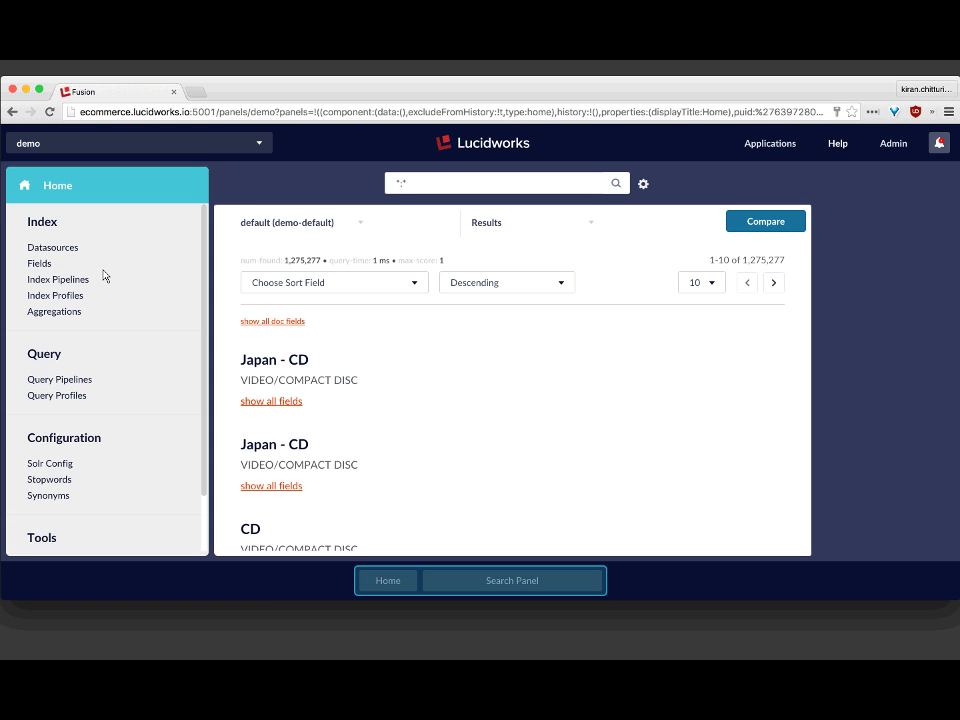
Open the BestBuy-signals query pipeline from the demo collection's query pipelines.
{"action": "scroll", "coordinate": [85, 308], "scroll_direction": "down", "scroll_amount": 2}
{"action": "scroll", "coordinate": [86, 304], "scroll_direction": "up", "scroll_amount": 2}
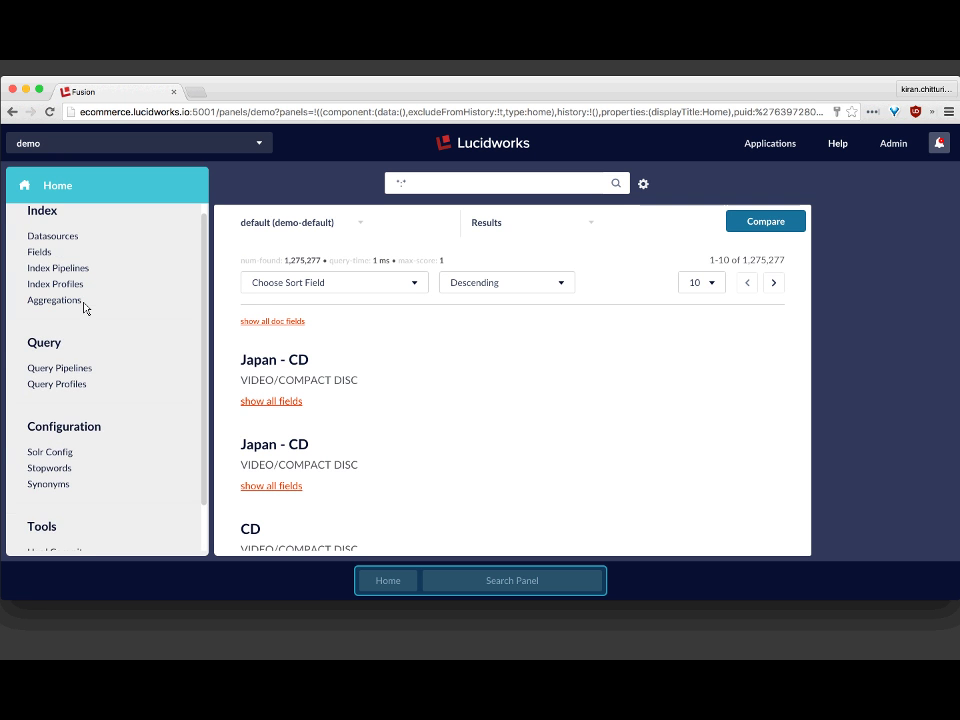
{"action": "scroll", "coordinate": [86, 311], "scroll_direction": "down", "scroll_amount": 2}
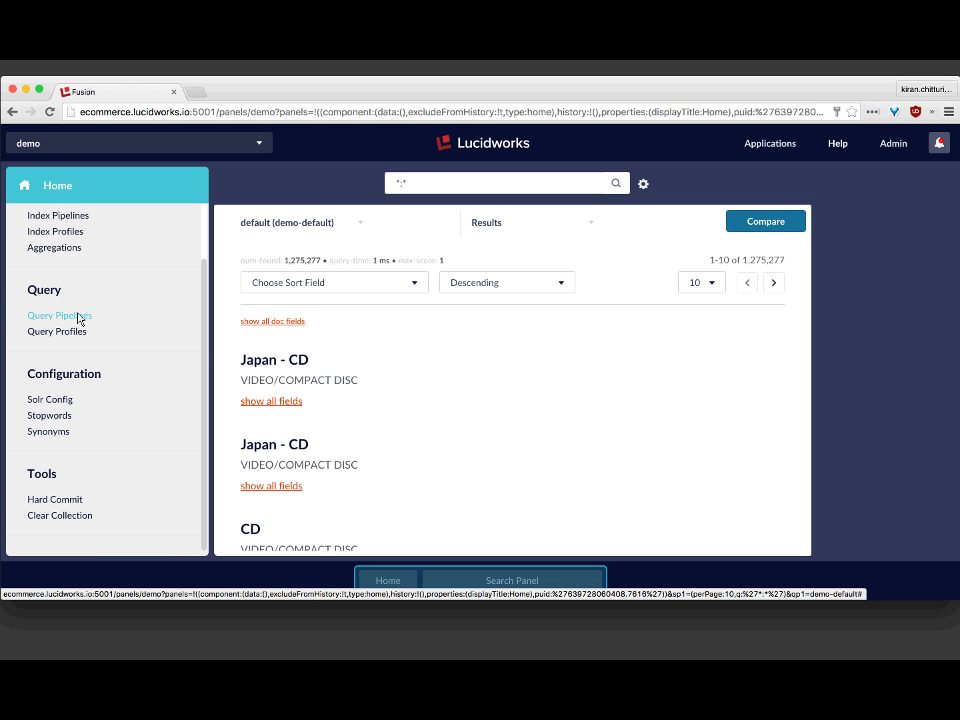
{"action": "left_click", "coordinate": [80, 316]}
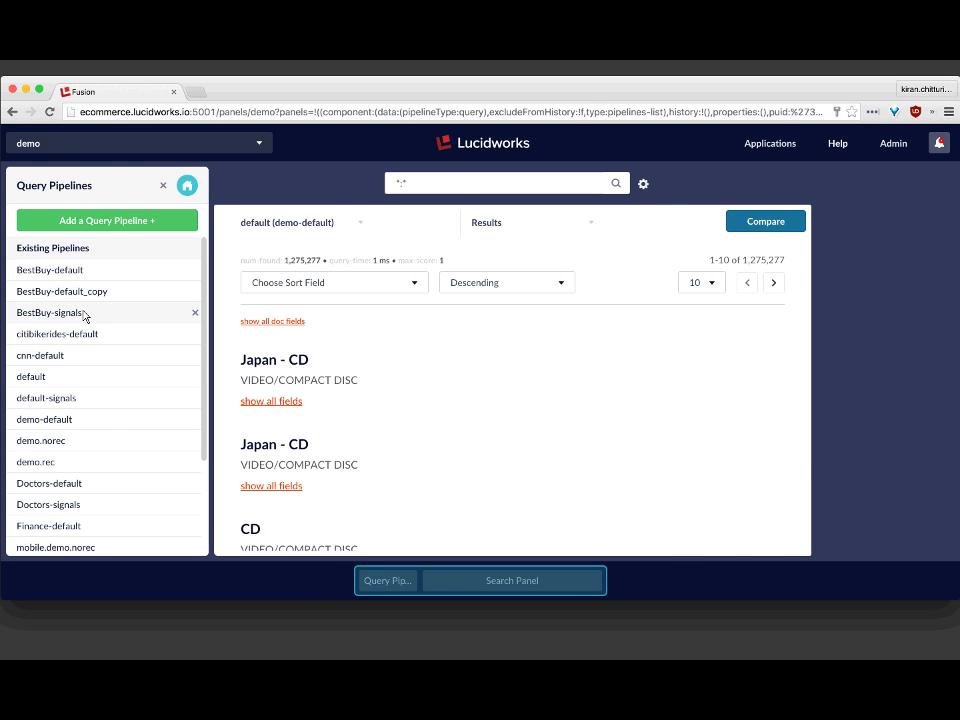
{"action": "left_click", "coordinate": [84, 314]}
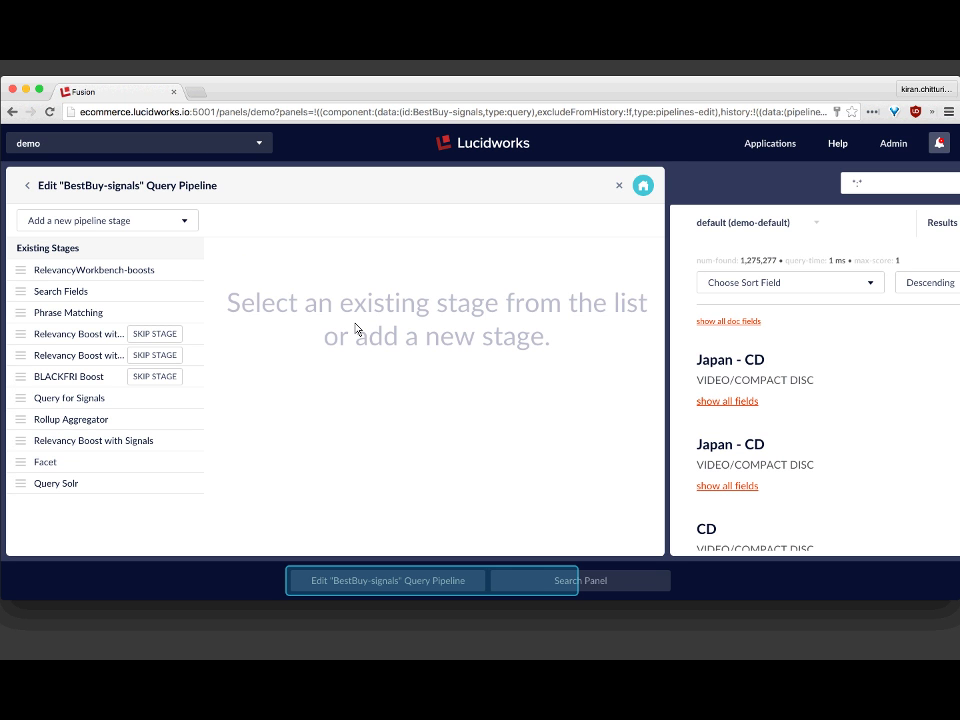
Review the Search Fields stage of the BestBuy-signals pipeline, including its result settings, field names and field boosts.
{"action": "left_click", "coordinate": [150, 292]}
{"action": "scroll", "coordinate": [377, 394], "scroll_direction": "down", "scroll_amount": 3}
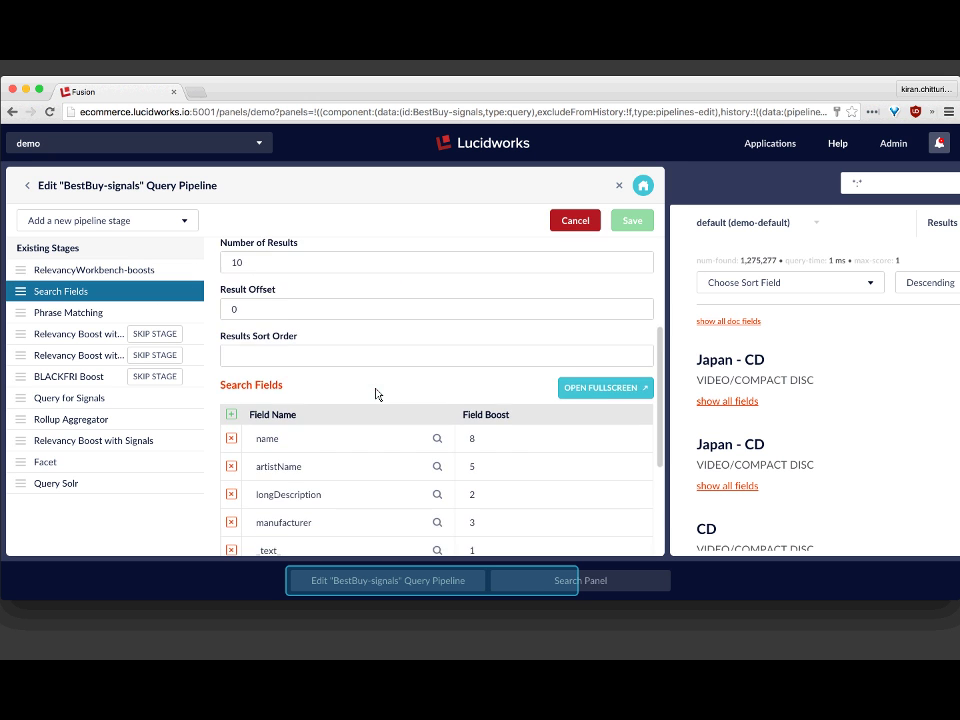
{"action": "scroll", "coordinate": [377, 394], "scroll_direction": "up", "scroll_amount": 2}
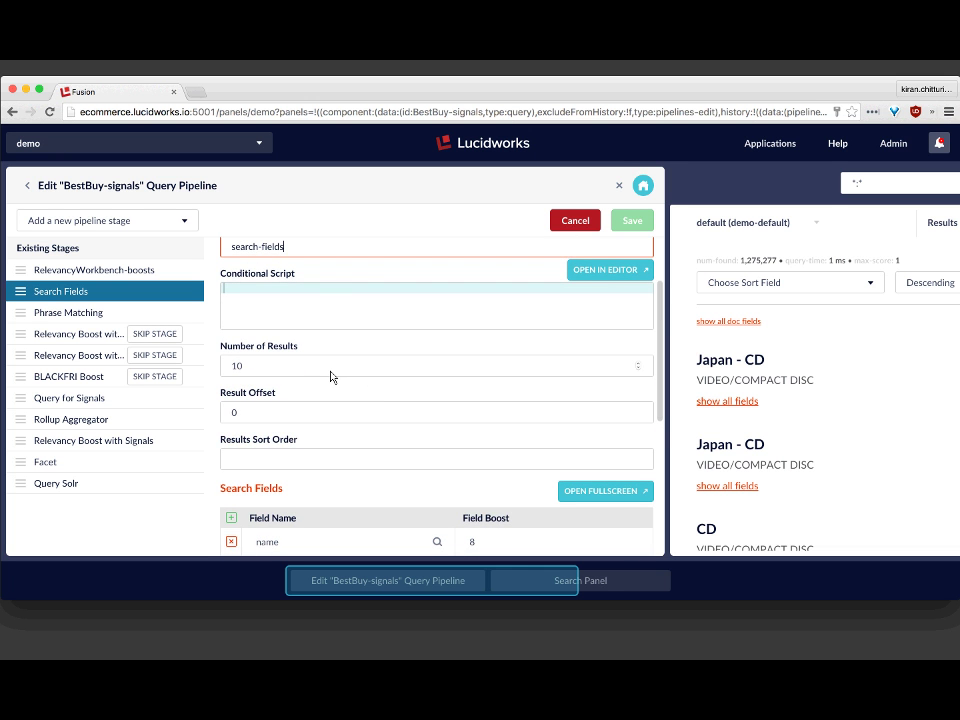
{"action": "scroll", "coordinate": [324, 422], "scroll_direction": "down", "scroll_amount": 3}
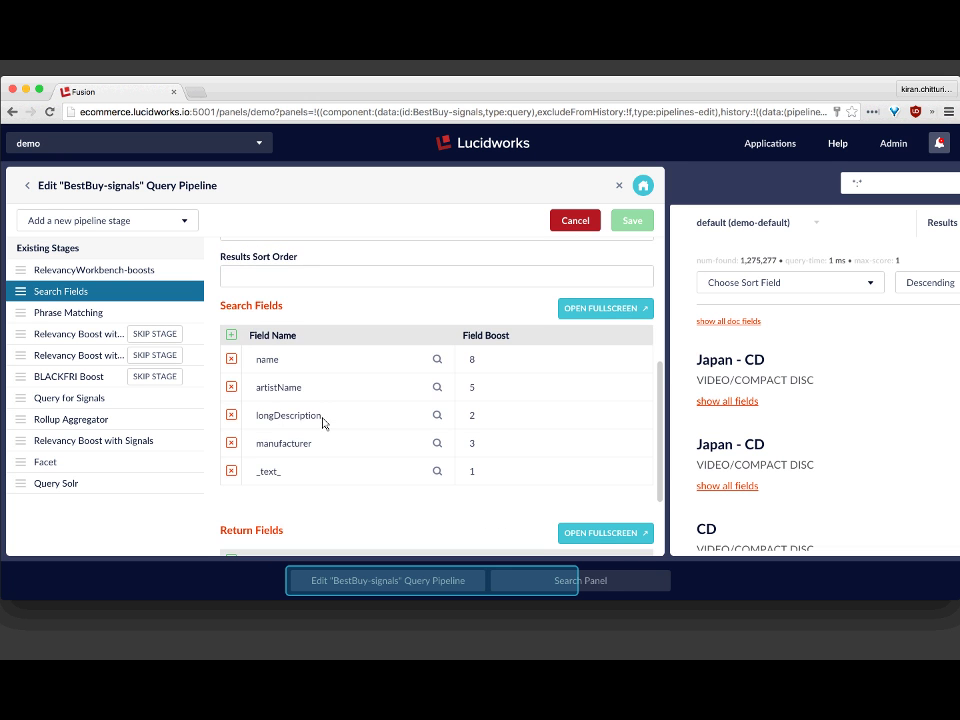
{"action": "scroll", "coordinate": [323, 422], "scroll_direction": "down", "scroll_amount": 1}
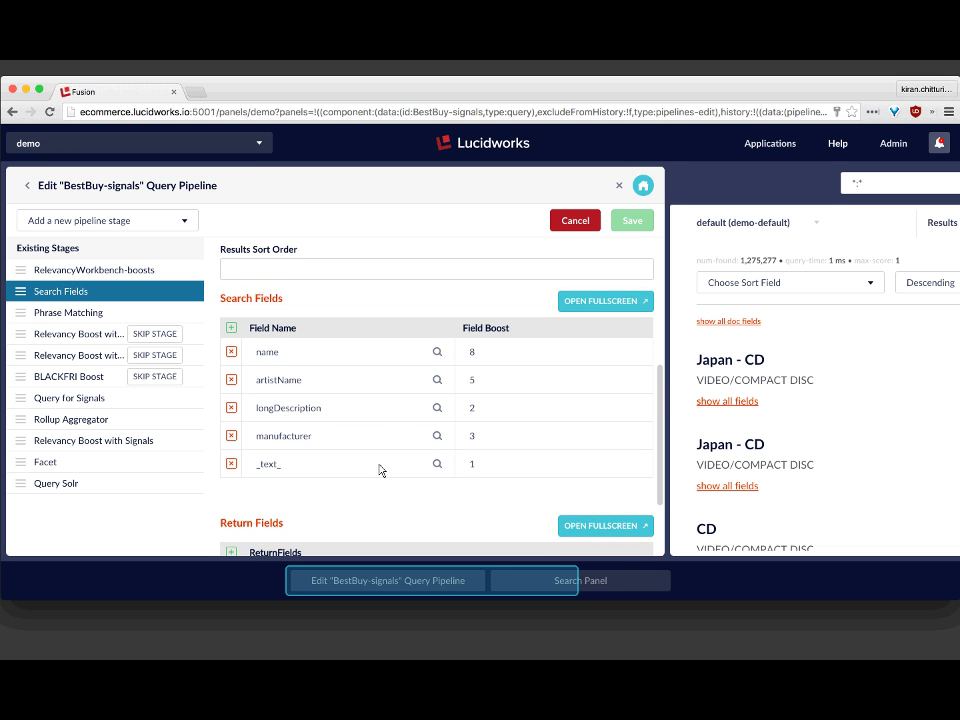
Review the Phrase Matching, Query for Signals, Rollup Aggregator and Relevancy Boost with Signals stages.
{"action": "left_click", "coordinate": [192, 313]}
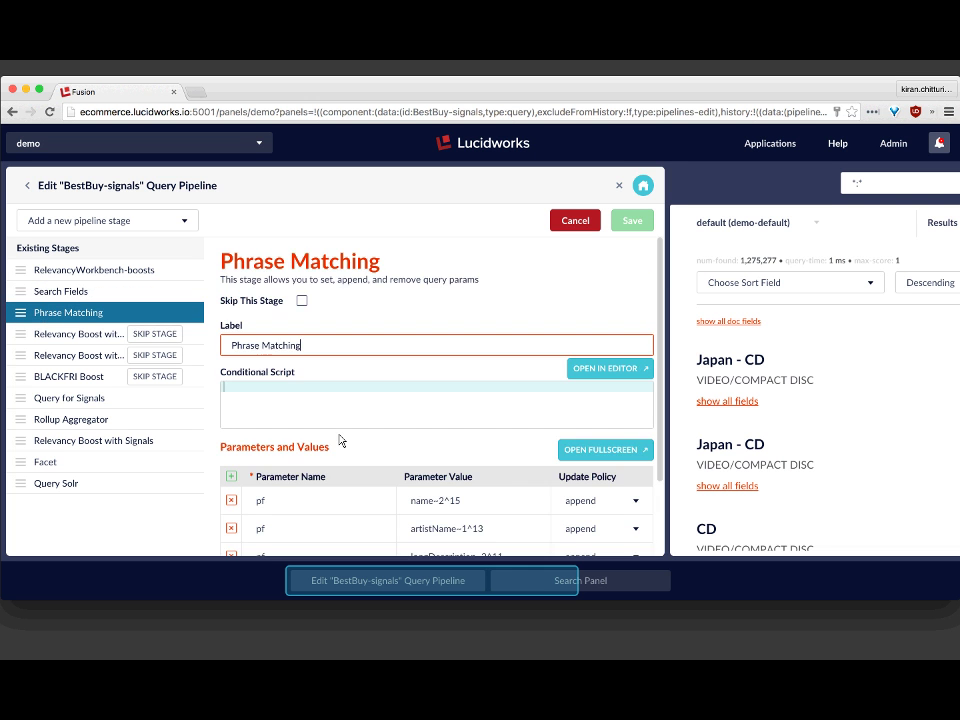
{"action": "scroll", "coordinate": [340, 440], "scroll_direction": "down", "scroll_amount": 3}
{"action": "left_click", "coordinate": [98, 398]}
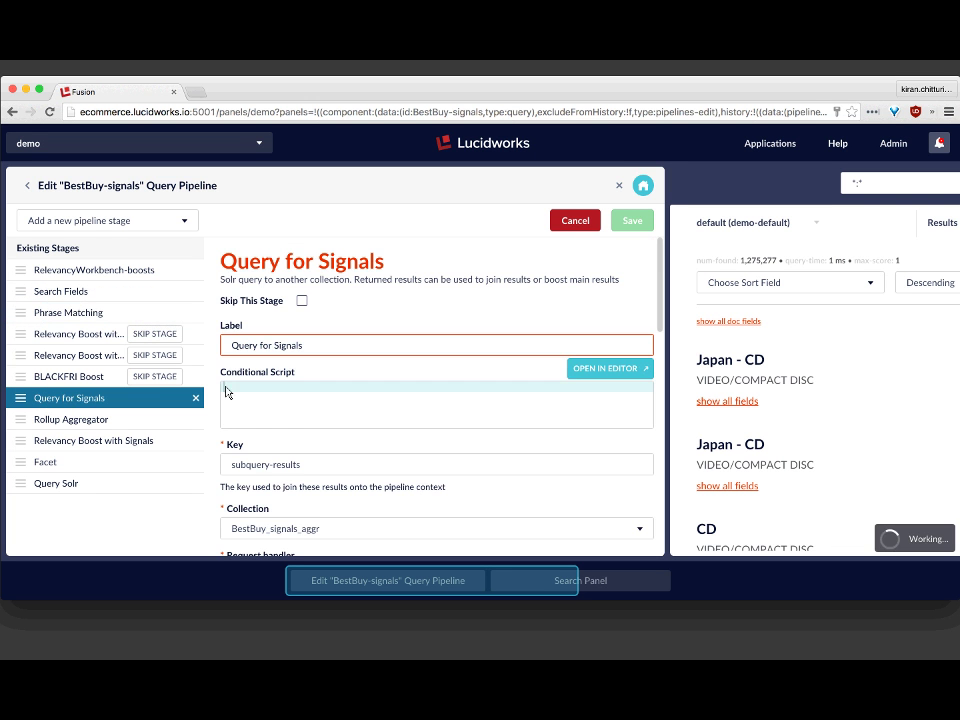
{"action": "scroll", "coordinate": [390, 386], "scroll_direction": "down", "scroll_amount": 2}
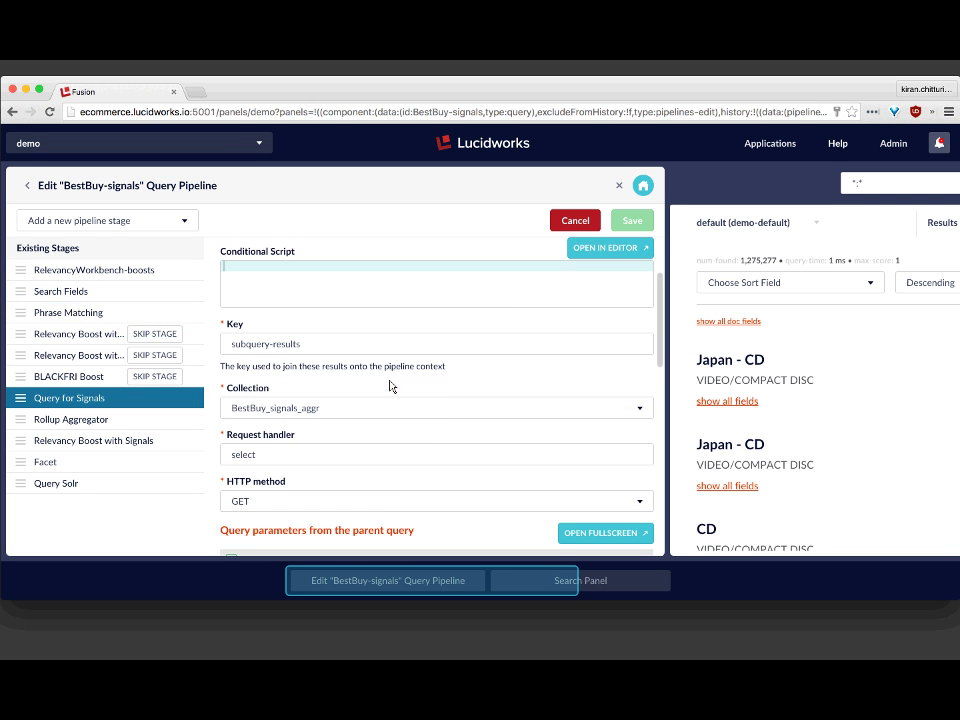
{"action": "left_click", "coordinate": [160, 427]}
{"action": "left_click", "coordinate": [160, 442]}
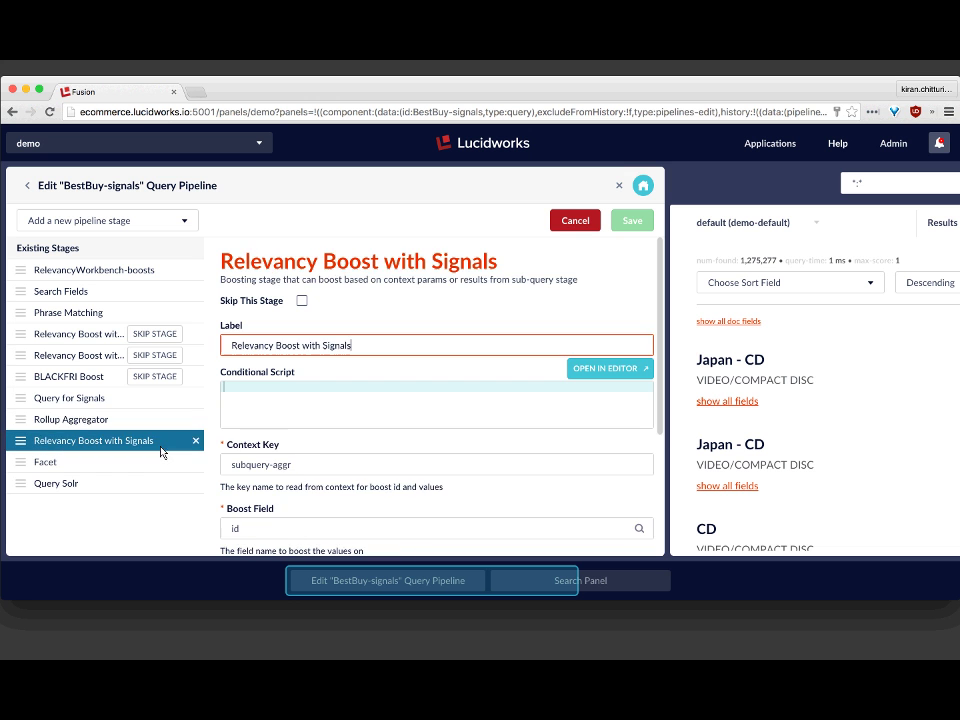
Review the Query Solr stage's request handler and HTTP method settings, and close the pipeline editor without saving.
{"action": "left_click", "coordinate": [155, 485]}
{"action": "scroll", "coordinate": [376, 496], "scroll_direction": "down", "scroll_amount": 1}
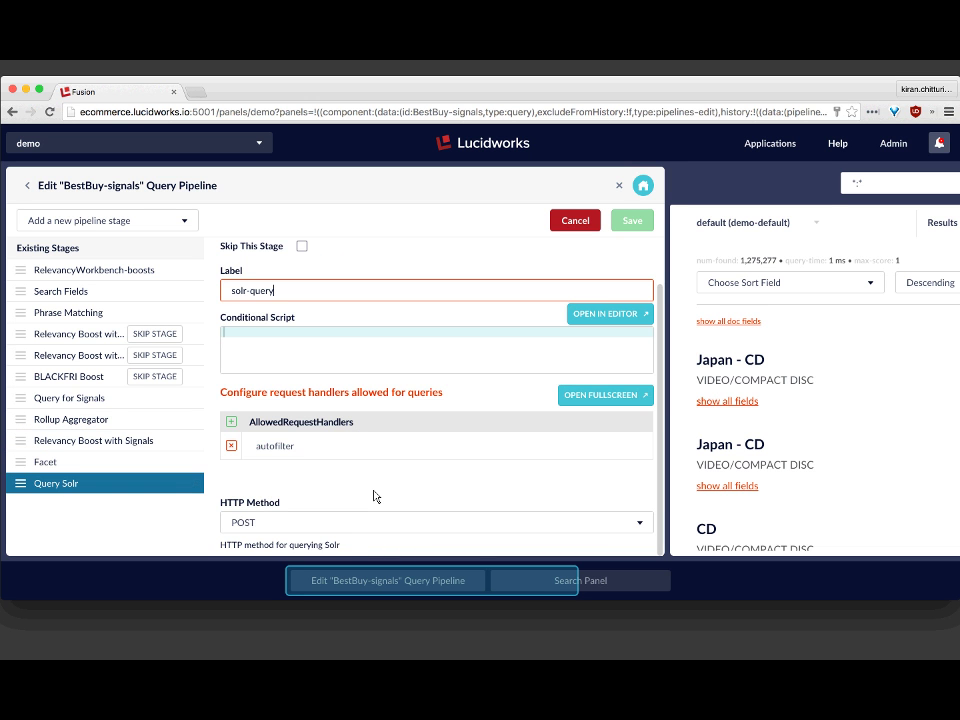
{"action": "scroll", "coordinate": [376, 496], "scroll_direction": "up", "scroll_amount": 1}
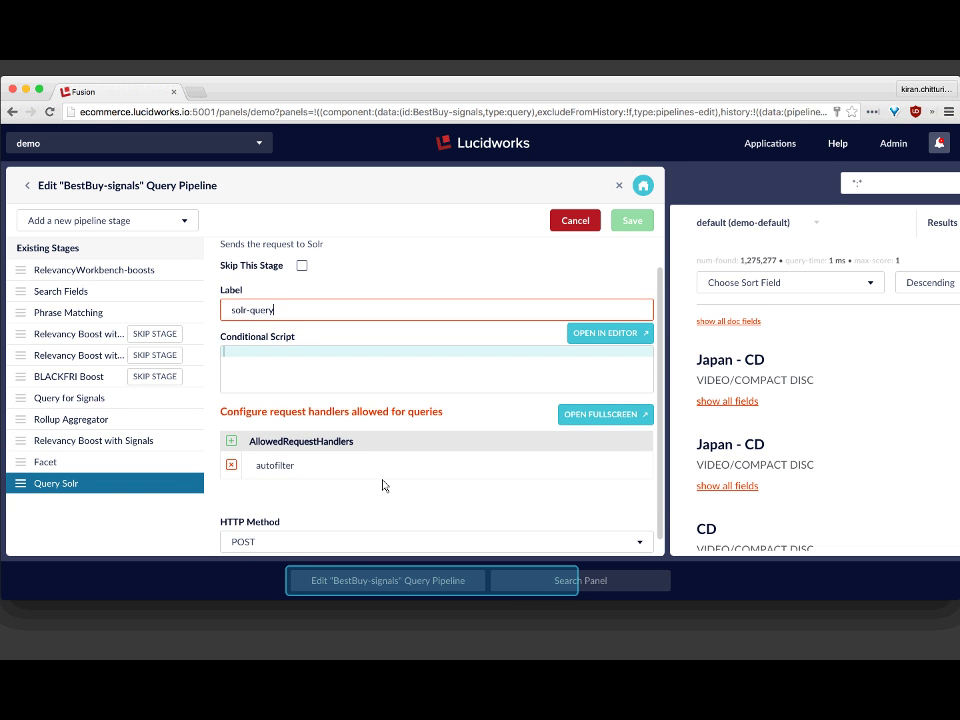
{"action": "scroll", "coordinate": [382, 485], "scroll_direction": "up", "scroll_amount": 1}
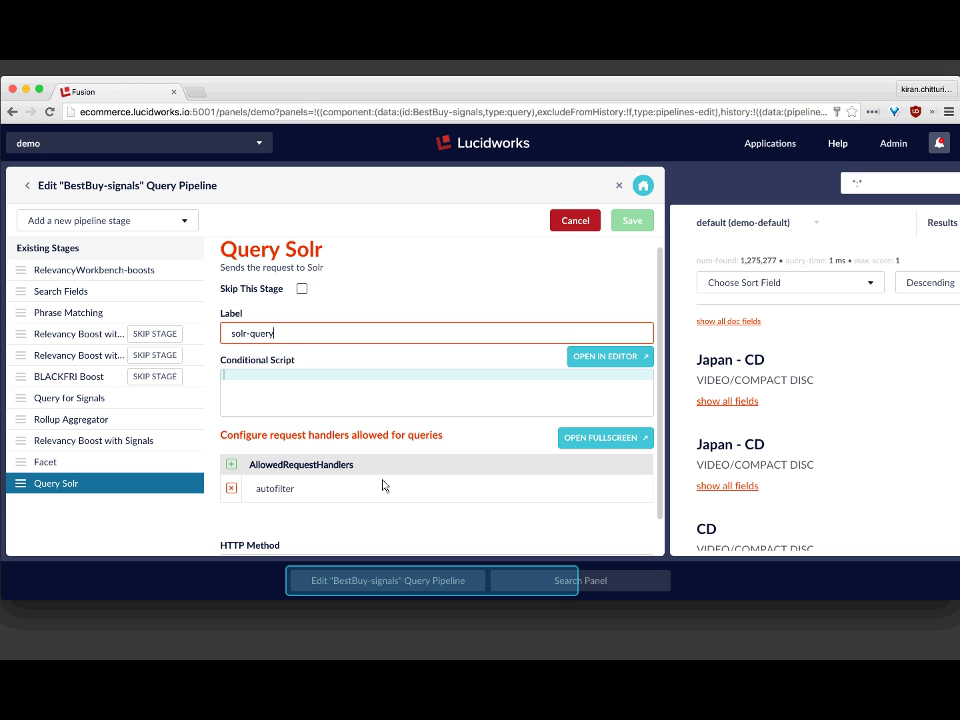
{"action": "left_click", "coordinate": [570, 224]}
{"action": "left_click", "coordinate": [618, 190]}
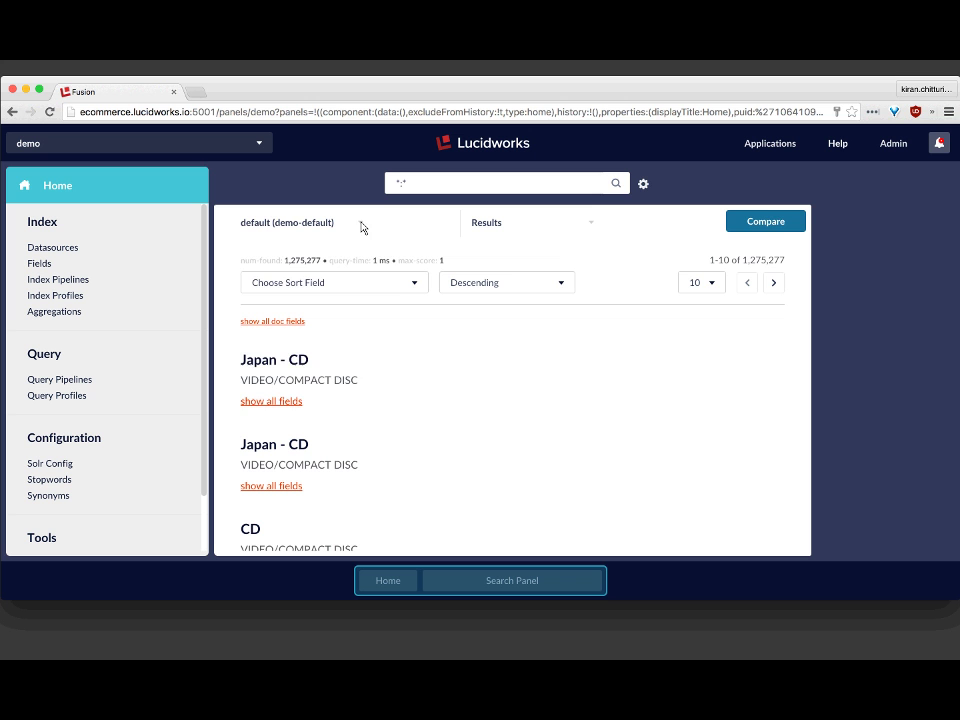
{"action": "left_click", "coordinate": [362, 224]}
{"action": "left_click", "coordinate": [489, 442]}
{"action": "scroll", "coordinate": [86, 381], "scroll_direction": "down", "scroll_amount": 2}
{"action": "scroll", "coordinate": [86, 380], "scroll_direction": "up", "scroll_amount": 2}
Open the demo collection's aggregations and review the grouping fields and signal types of aggregation "11".
{"action": "left_click", "coordinate": [55, 311]}
{"action": "left_click", "coordinate": [177, 257]}
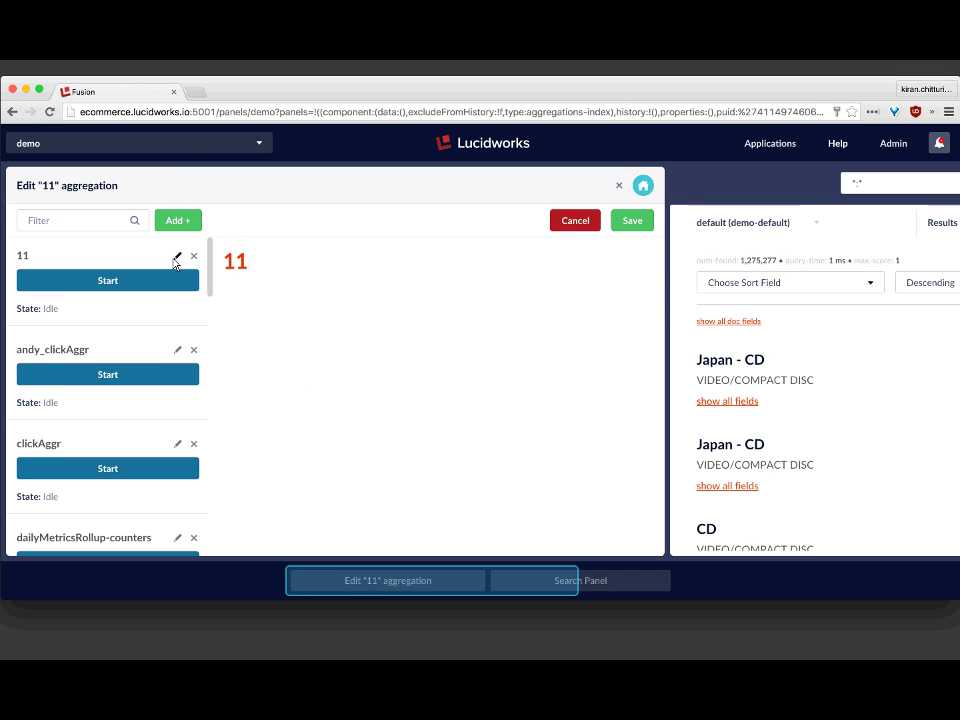
{"action": "scroll", "coordinate": [410, 371], "scroll_direction": "down", "scroll_amount": 3}
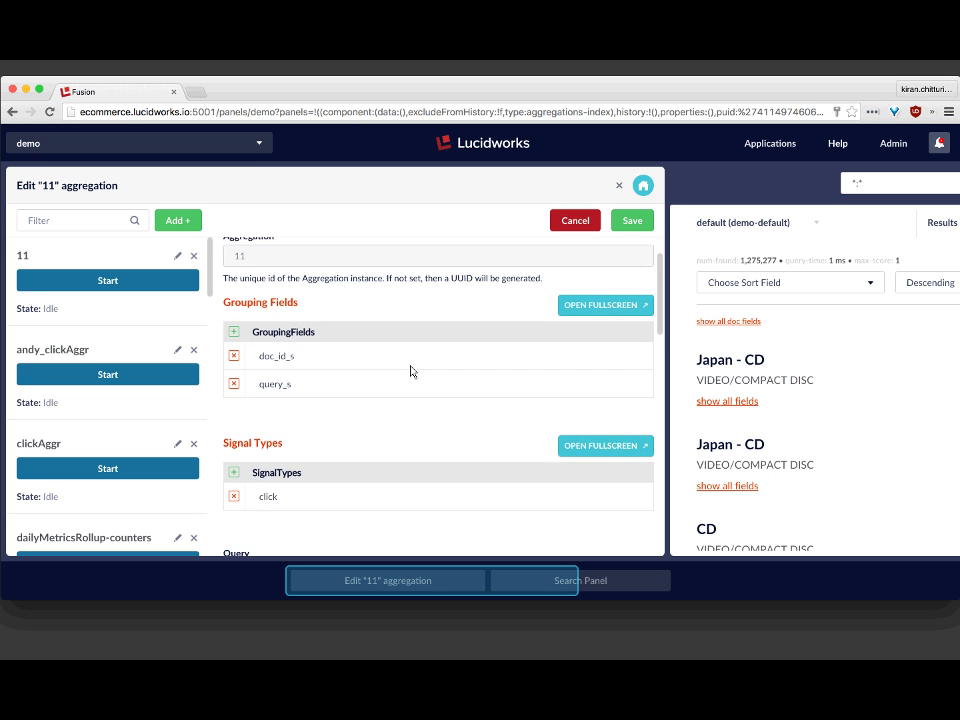
Open the clickAggr aggregation and review its grouping fields, signal types and query settings.
{"action": "left_click", "coordinate": [176, 445]}
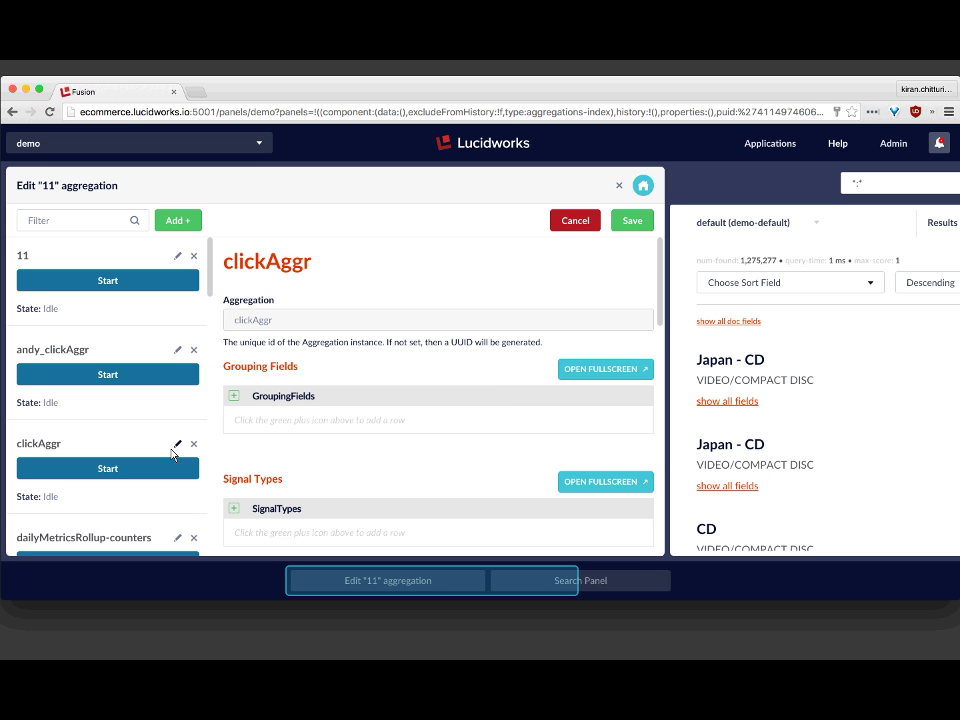
{"action": "scroll", "coordinate": [504, 400], "scroll_direction": "down", "scroll_amount": 1}
{"action": "scroll", "coordinate": [504, 401], "scroll_direction": "up", "scroll_amount": 1}
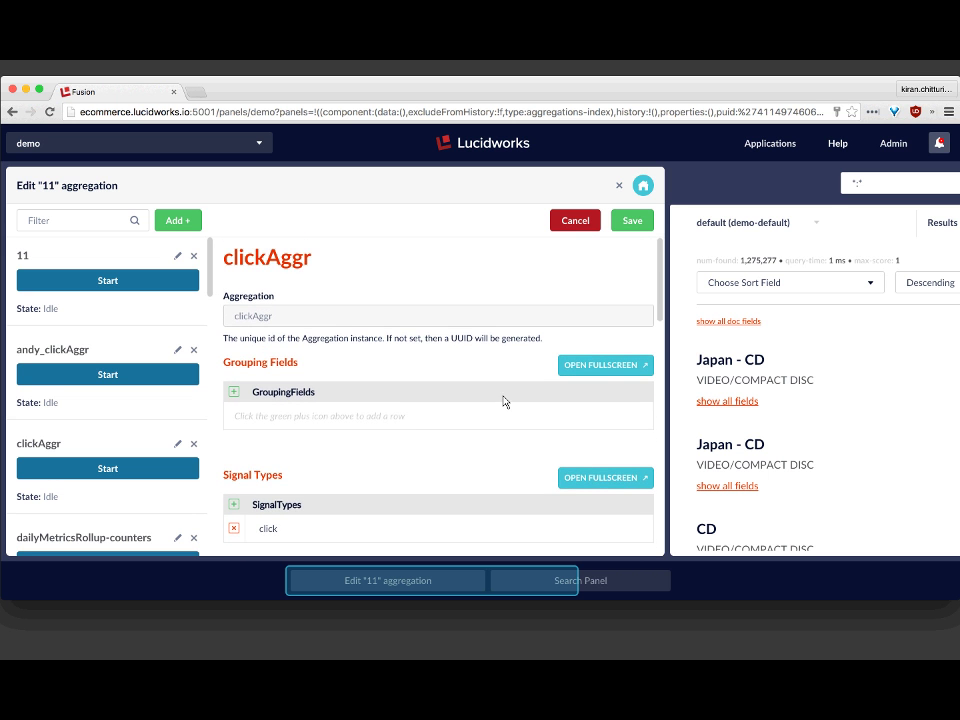
{"action": "scroll", "coordinate": [337, 320], "scroll_direction": "down", "scroll_amount": 3}
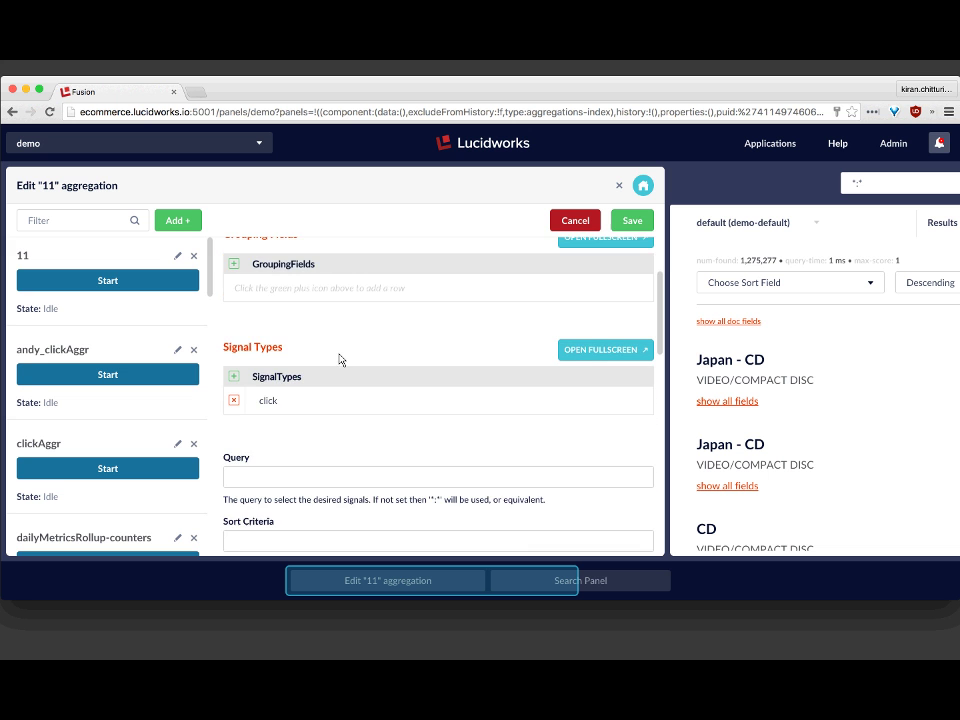
Review aggregation "11"'s query, pipeline, output, aggregator, aggregates and parameters settings, and close its editor without saving.
{"action": "scroll", "coordinate": [337, 405], "scroll_direction": "down", "scroll_amount": 4}
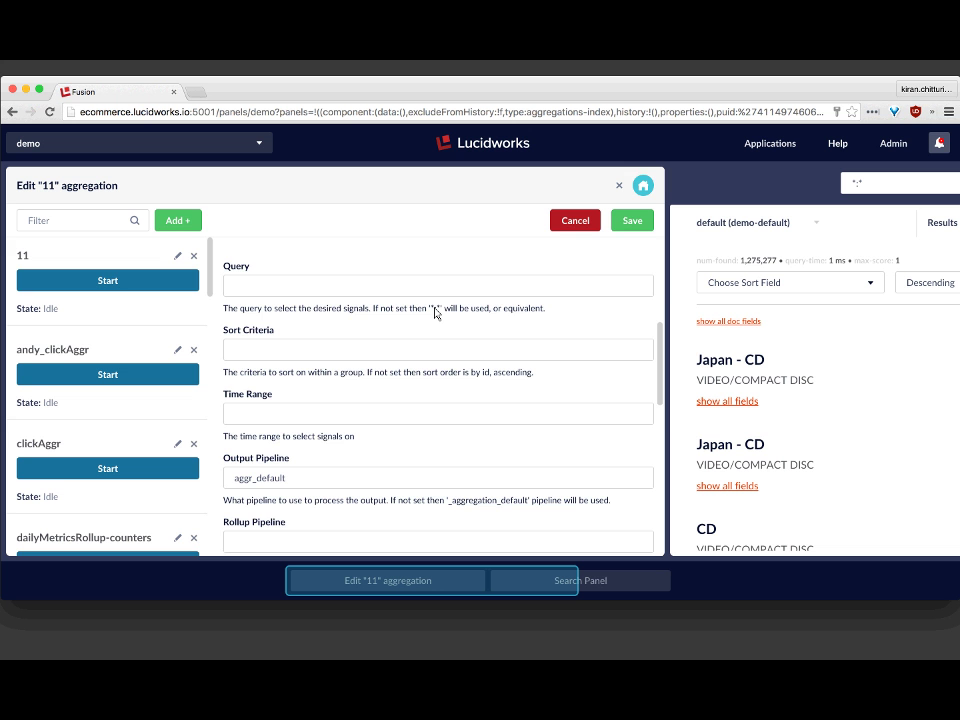
{"action": "scroll", "coordinate": [313, 369], "scroll_direction": "down", "scroll_amount": 3}
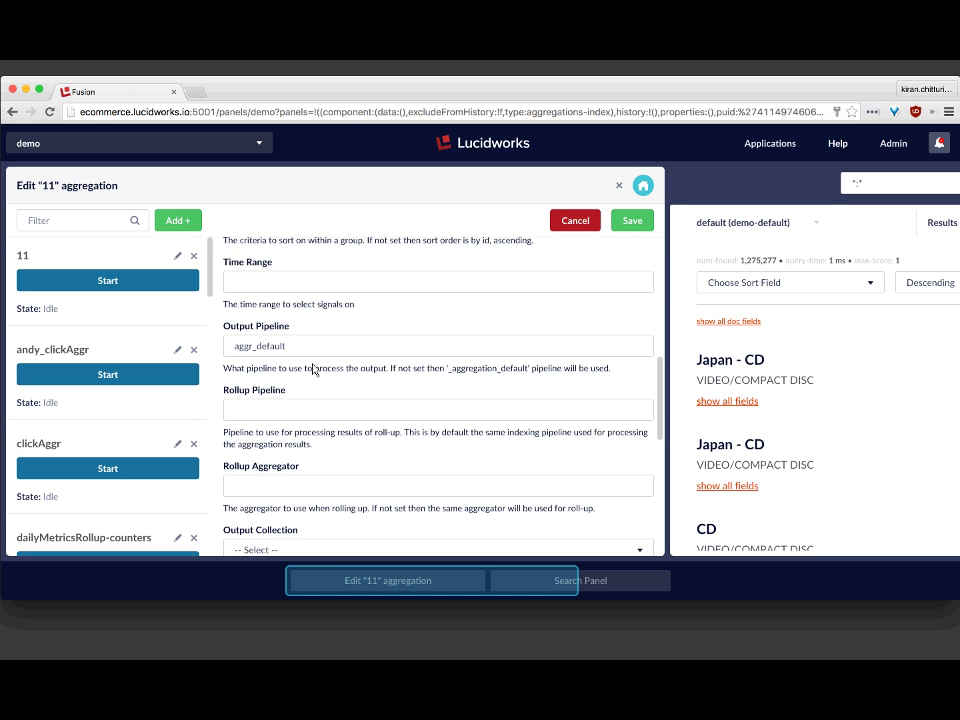
{"action": "scroll", "coordinate": [313, 369], "scroll_direction": "down", "scroll_amount": 3}
{"action": "scroll", "coordinate": [362, 449], "scroll_direction": "down", "scroll_amount": 3}
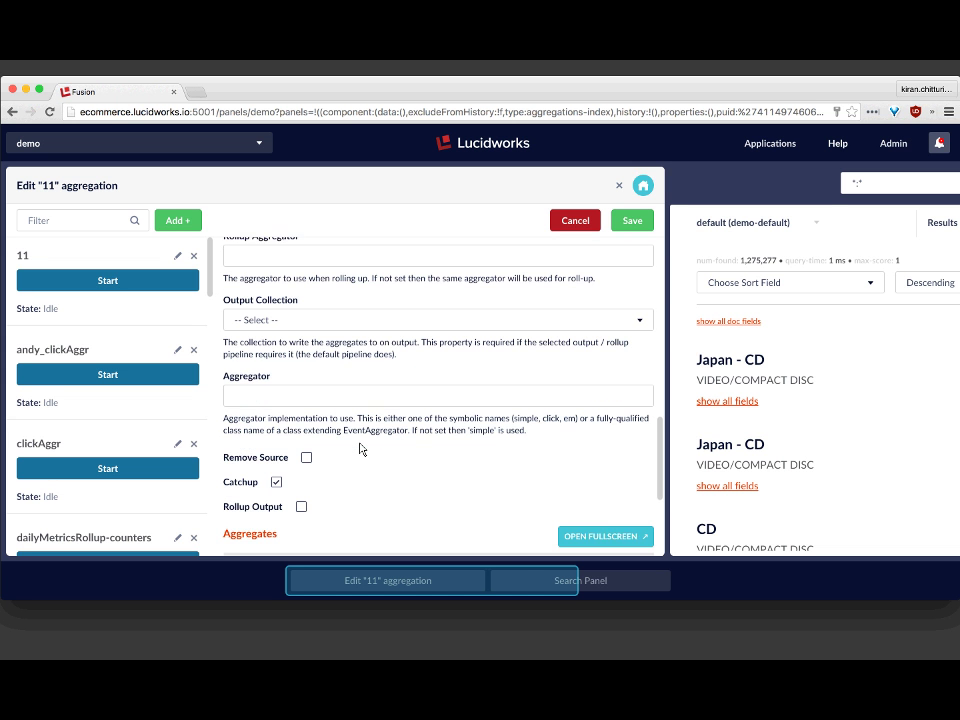
{"action": "scroll", "coordinate": [362, 449], "scroll_direction": "down", "scroll_amount": 5}
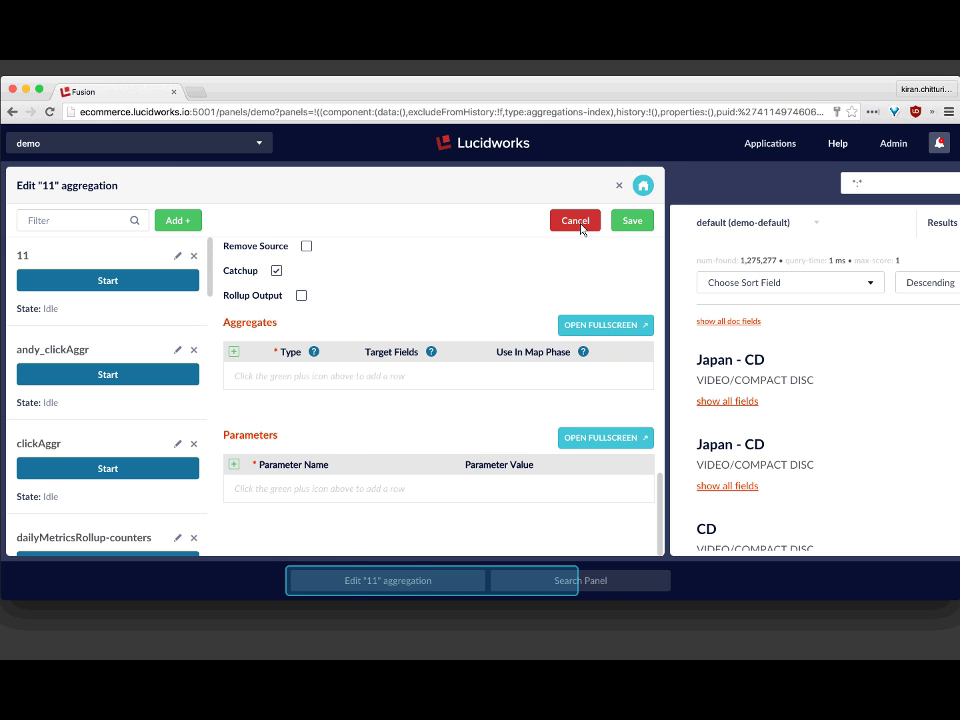
{"action": "left_click", "coordinate": [576, 222]}
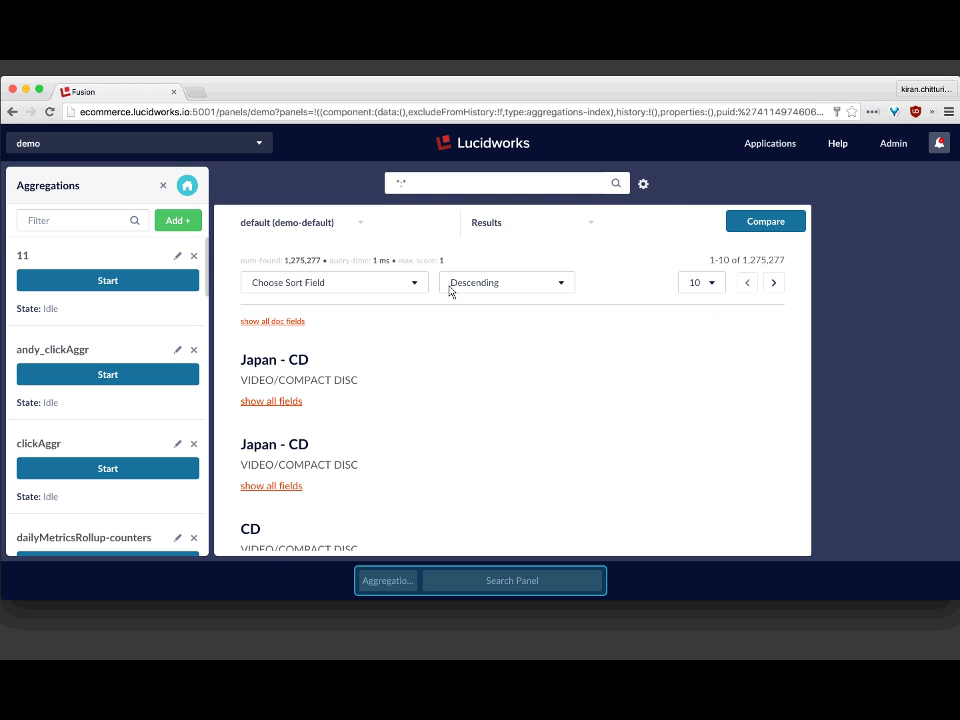
Open the Banana dashboards application and load the stored DemoSignals dashboard.
{"action": "left_click", "coordinate": [766, 147]}
{"action": "left_click", "coordinate": [720, 345]}
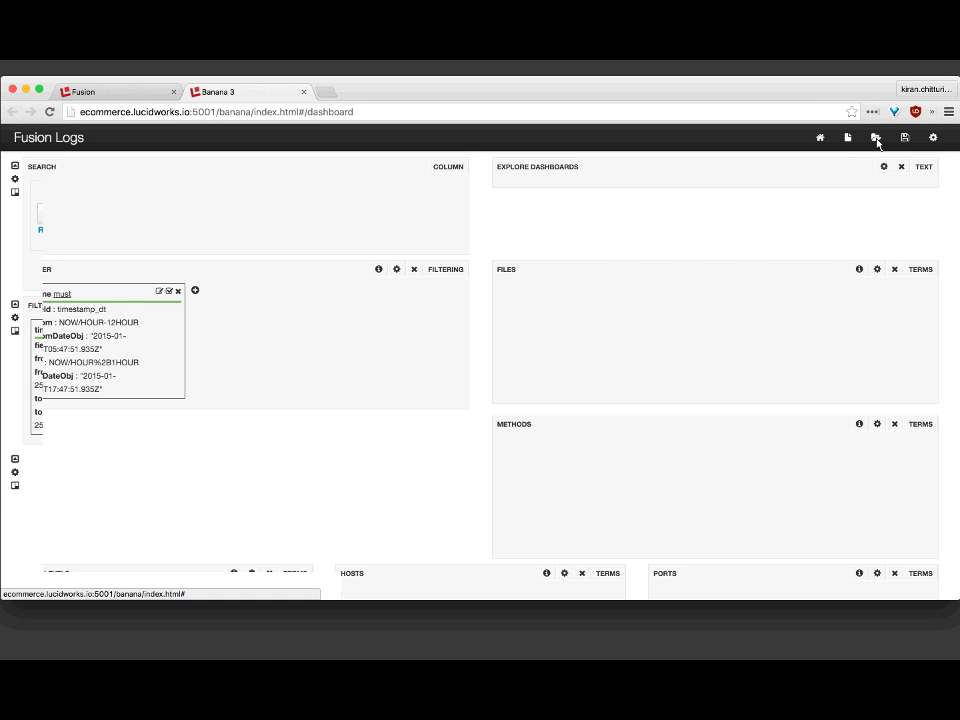
{"action": "left_click", "coordinate": [876, 138]}
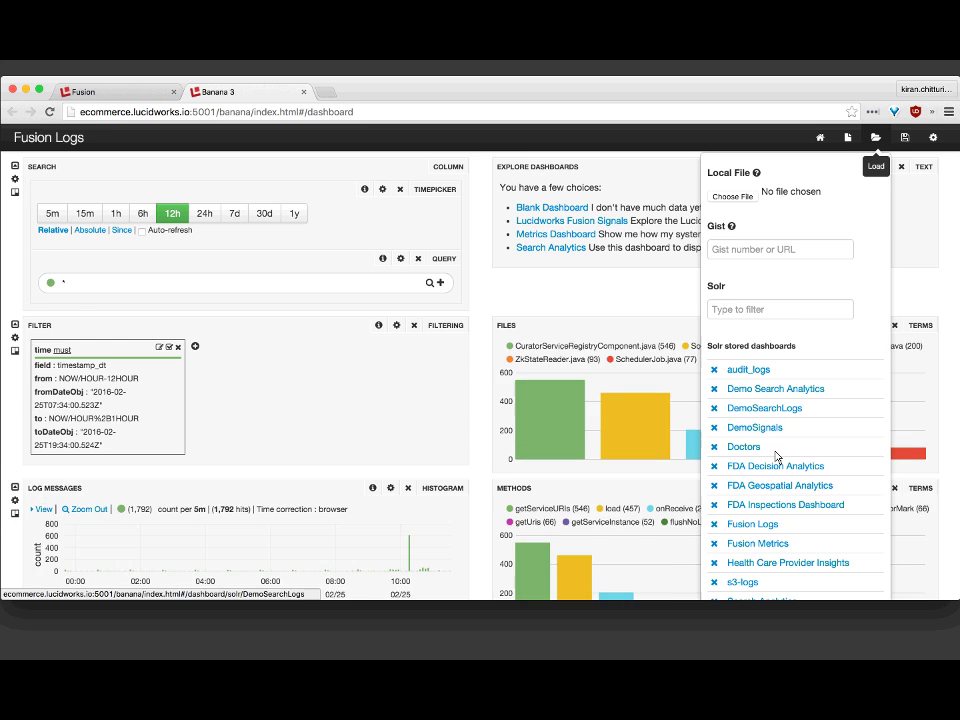
{"action": "scroll", "coordinate": [720, 450], "scroll_direction": "down", "scroll_amount": 2}
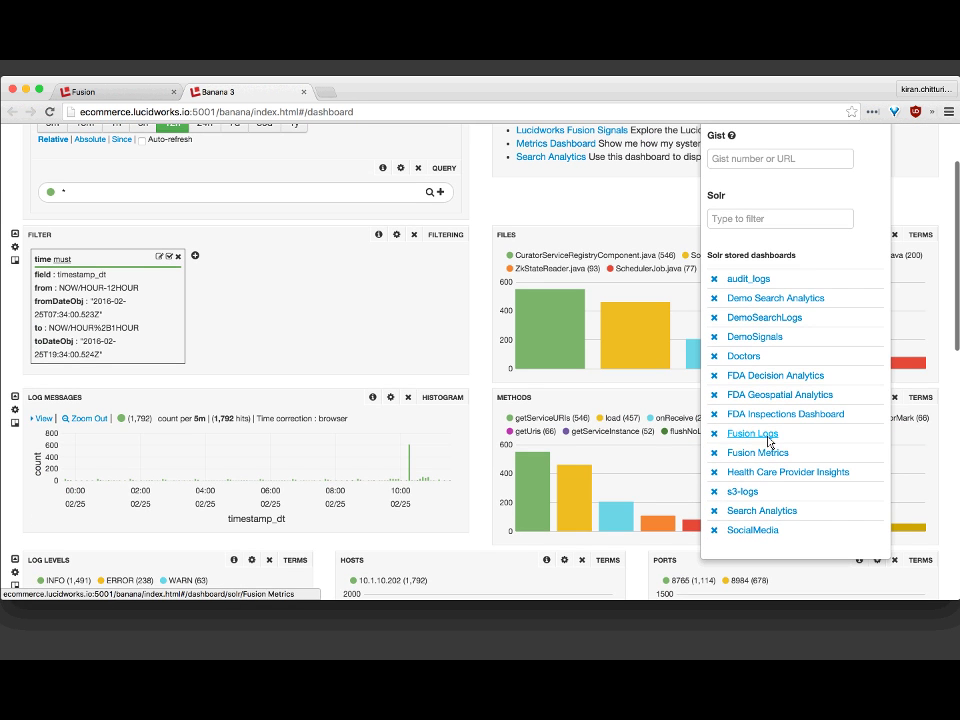
{"action": "left_click", "coordinate": [768, 340]}
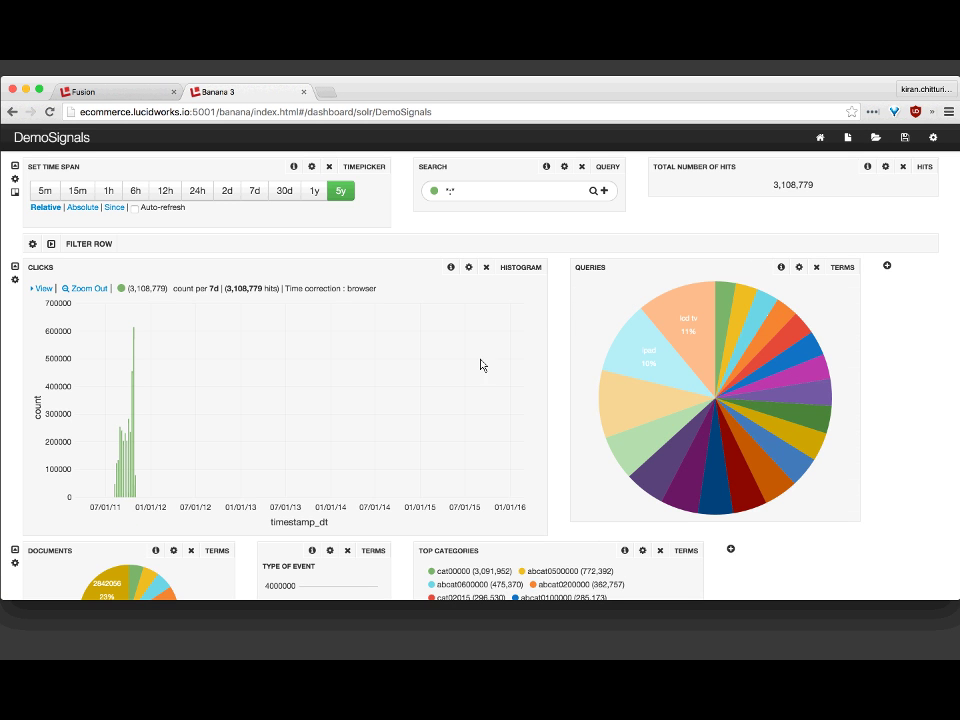
Zoom the DemoSignals Clicks histogram in to the period from about 05/25/2011 to 12/09/2011.
{"action": "scroll", "coordinate": [317, 390], "scroll_direction": "down", "scroll_amount": 2}
{"action": "scroll", "coordinate": [315, 390], "scroll_direction": "down", "scroll_amount": 3}
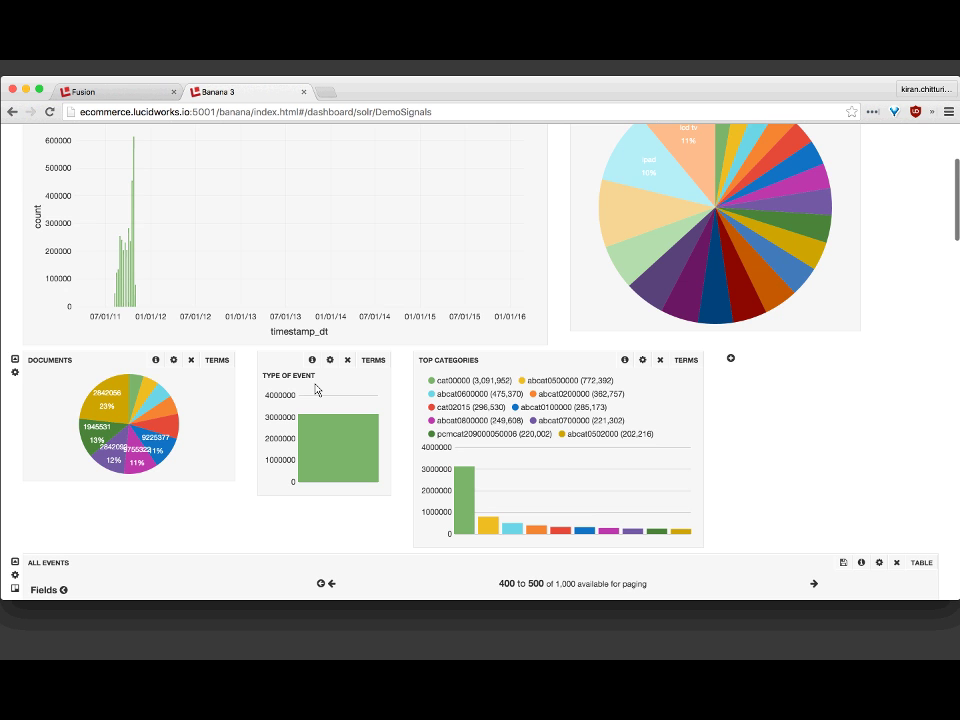
{"action": "scroll", "coordinate": [315, 390], "scroll_direction": "up", "scroll_amount": 5}
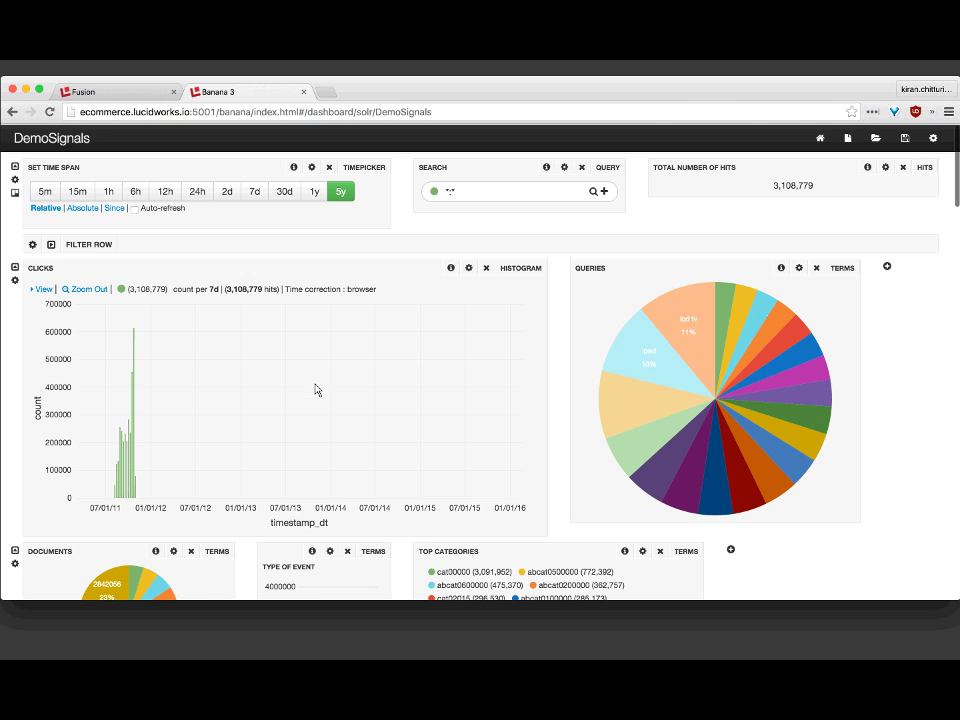
{"action": "scroll", "coordinate": [316, 390], "scroll_direction": "down", "scroll_amount": 1}
{"action": "scroll", "coordinate": [315, 390], "scroll_direction": "down", "scroll_amount": 2}
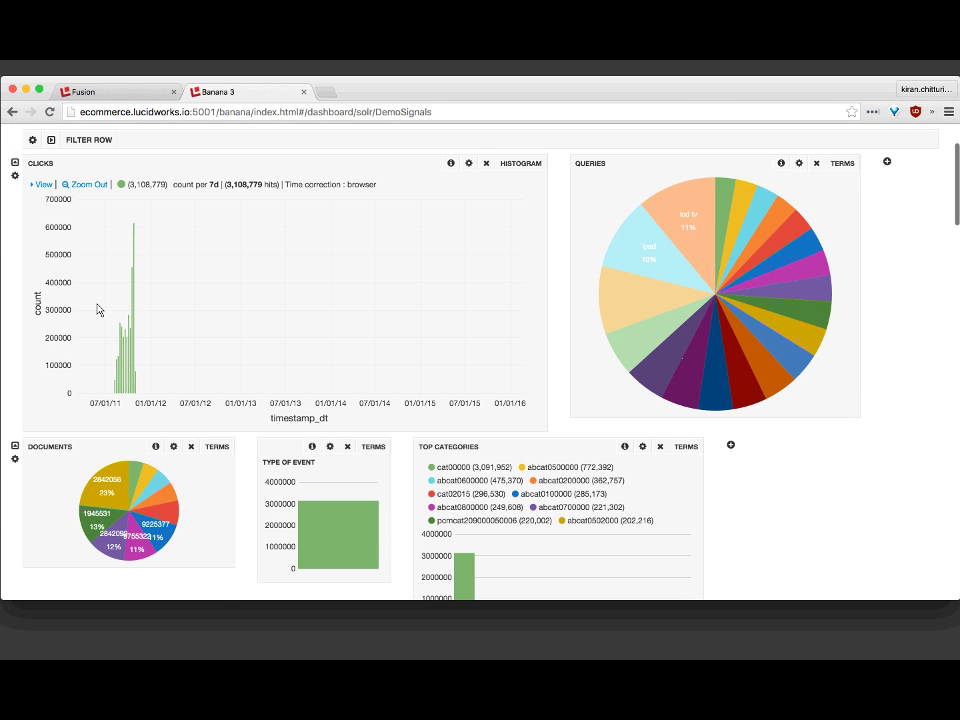
{"action": "left_click_drag", "start_coordinate": [97, 306], "coordinate": [146, 320]}
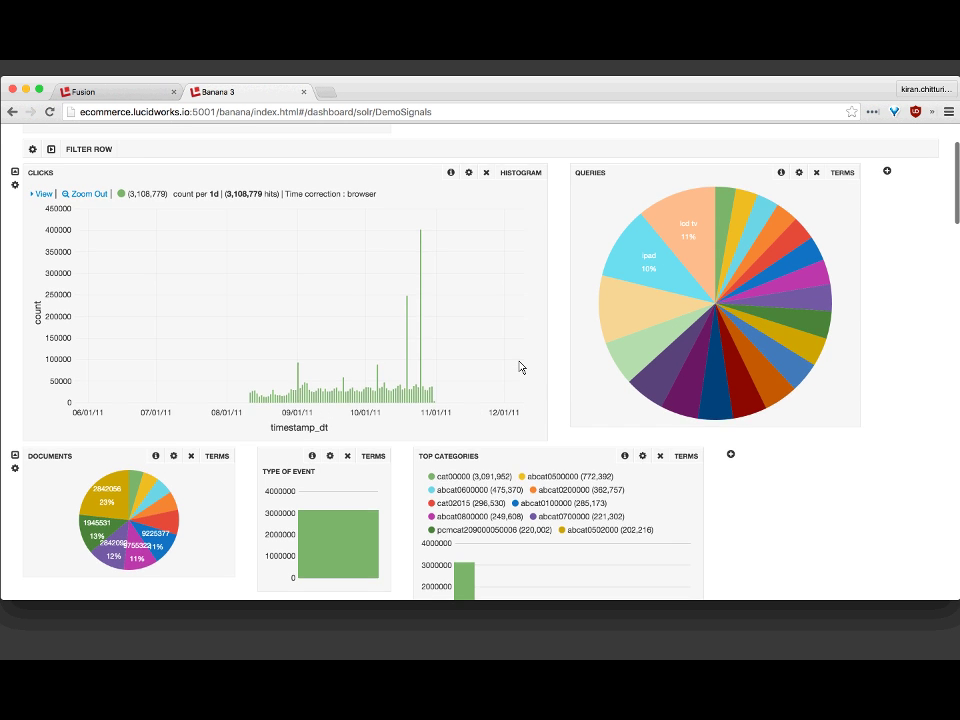
{"action": "scroll", "coordinate": [520, 367], "scroll_direction": "up", "scroll_amount": 3}
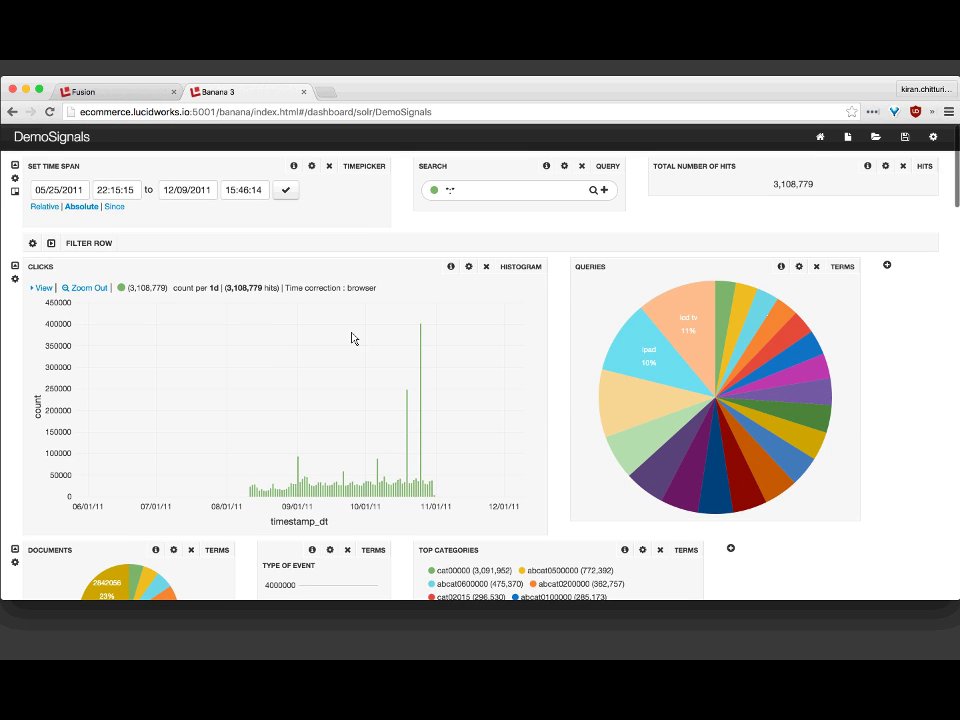
Review the Documents, Type of Event and Top Categories charts of the DemoSignals dashboard for the narrowed period.
{"action": "scroll", "coordinate": [340, 463], "scroll_direction": "down", "scroll_amount": 1}
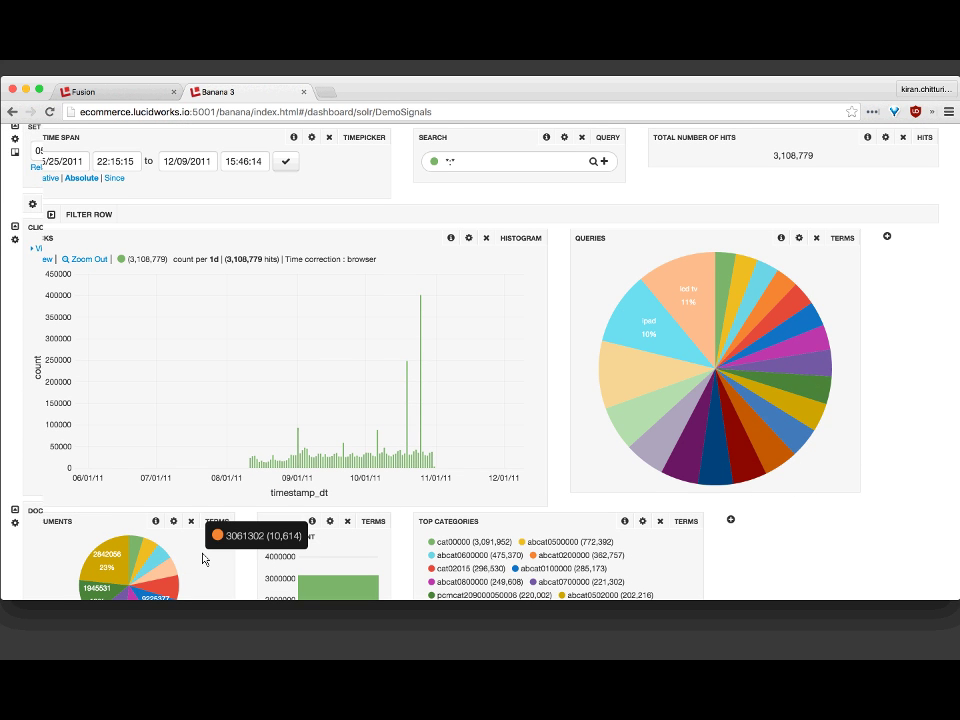
{"action": "scroll", "coordinate": [204, 561], "scroll_direction": "down", "scroll_amount": 1}
{"action": "scroll", "coordinate": [240, 572], "scroll_direction": "down", "scroll_amount": 3}
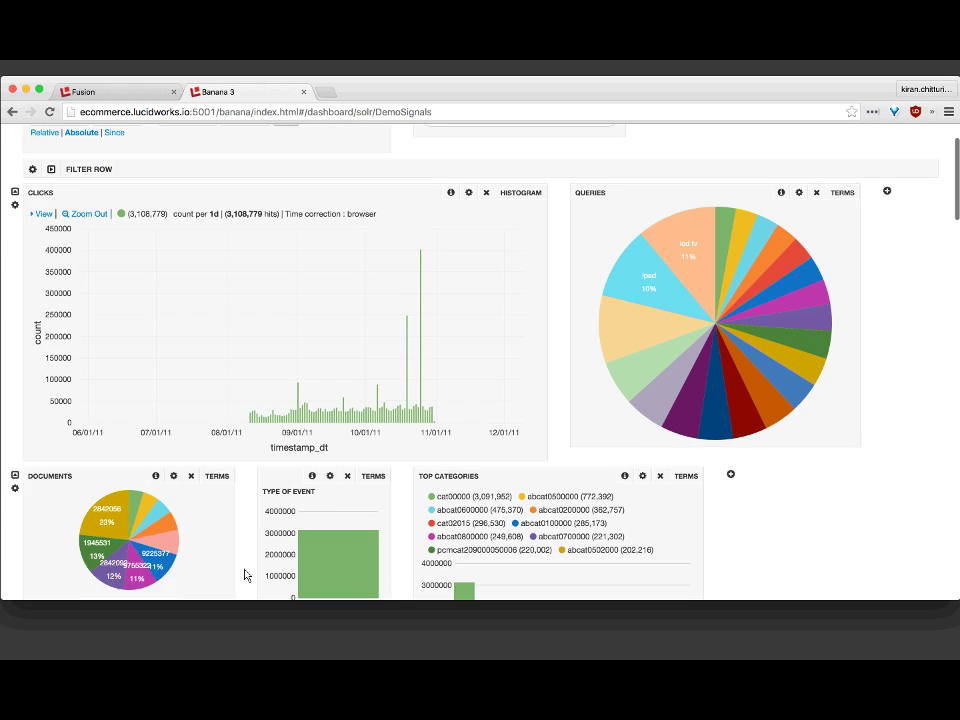
{"action": "scroll", "coordinate": [336, 531], "scroll_direction": "up", "scroll_amount": 1}
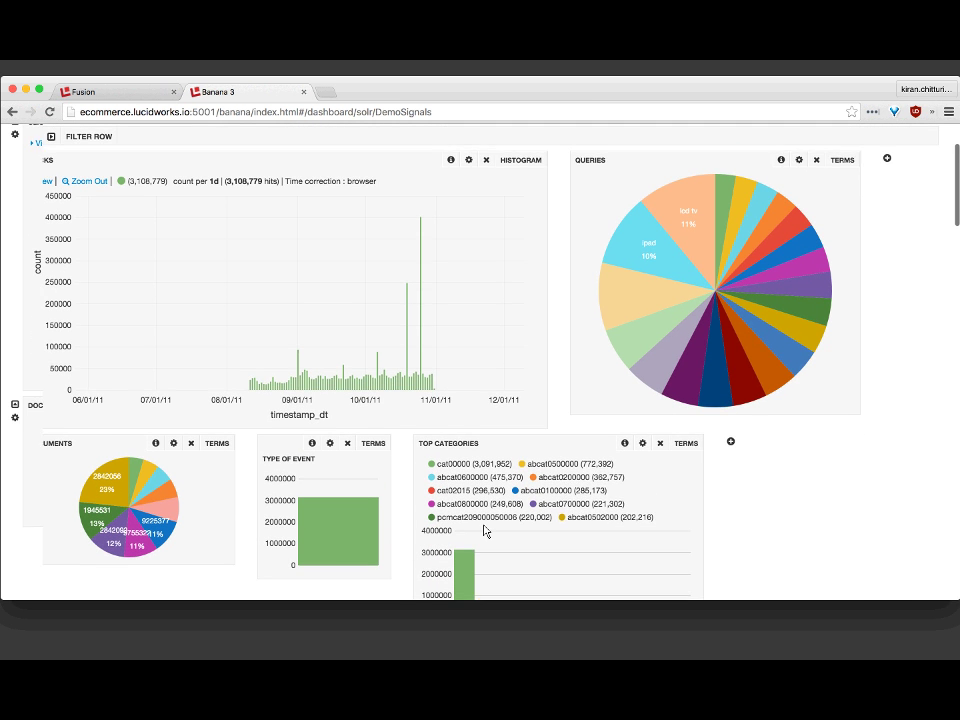
{"action": "scroll", "coordinate": [484, 527], "scroll_direction": "down", "scroll_amount": 2}
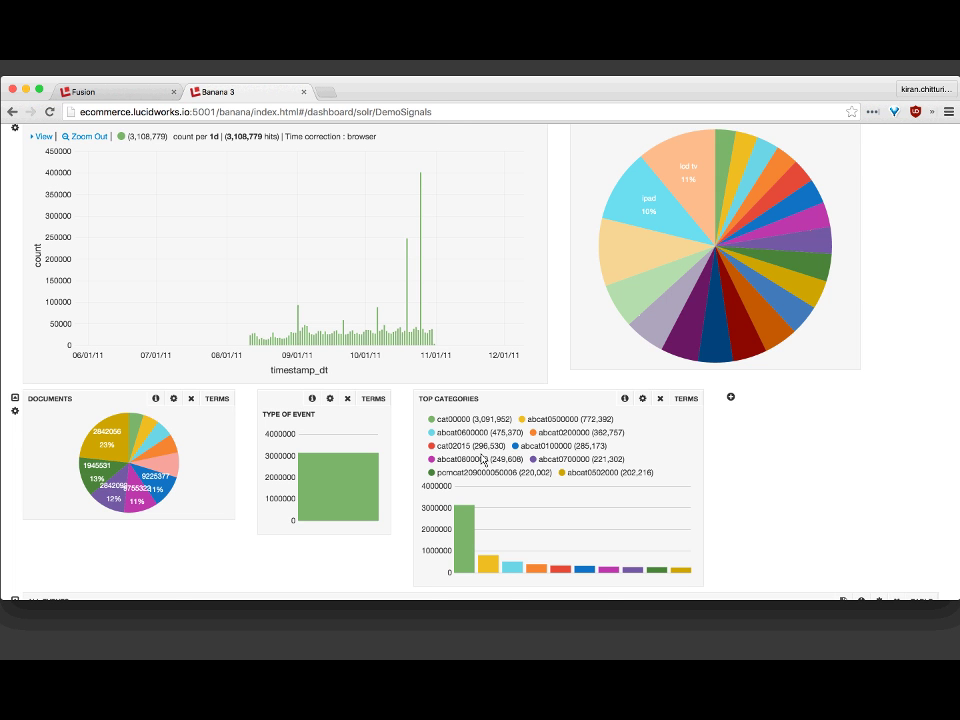
{"action": "scroll", "coordinate": [483, 459], "scroll_direction": "up", "scroll_amount": 3}
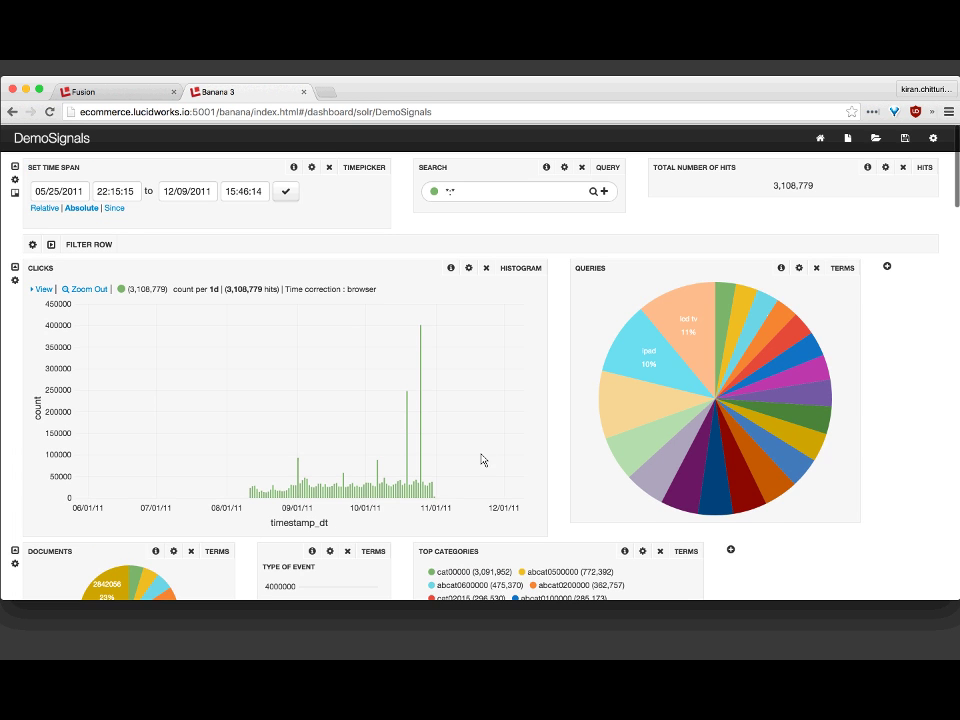
Load the stored Demo Search Analytics dashboard.
{"action": "left_click", "coordinate": [876, 141]}
{"action": "scroll", "coordinate": [814, 359], "scroll_direction": "down", "scroll_amount": 1}
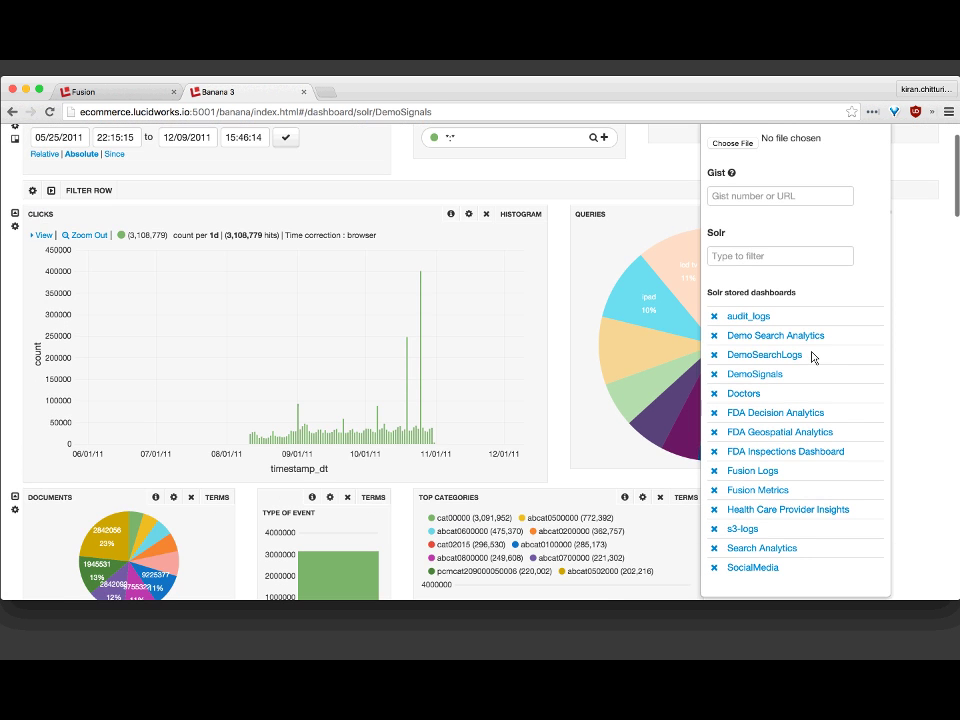
{"action": "left_click", "coordinate": [803, 345]}
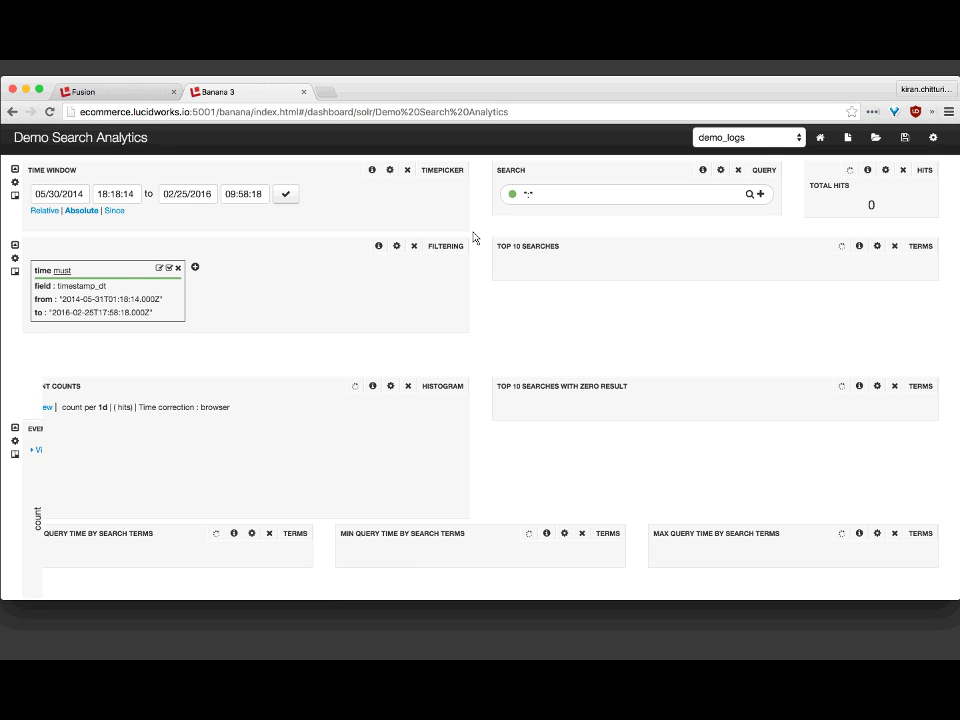
{"action": "left_click", "coordinate": [133, 95]}
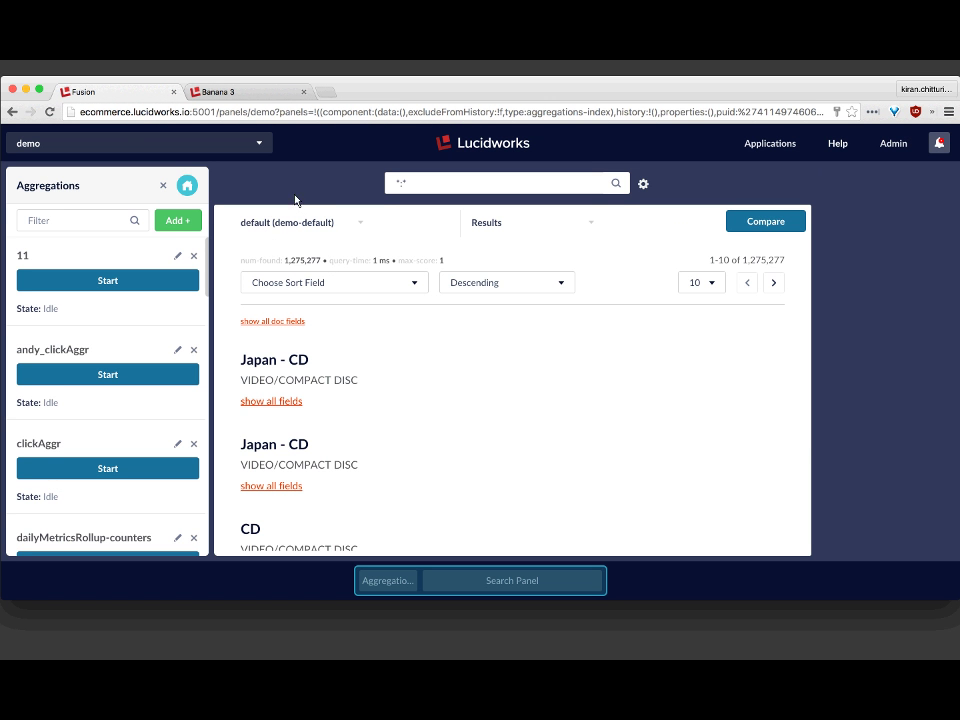
{"action": "left_click", "coordinate": [238, 93]}
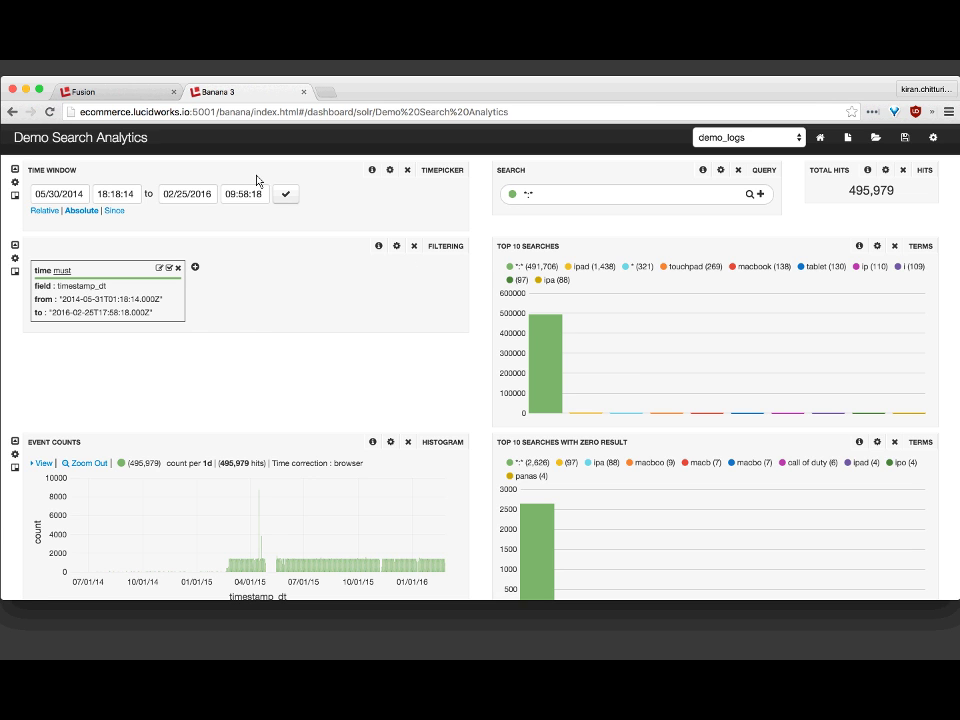
Switch to Fusion's collections overview, expand the demo collection and open its demo_logs collection.
{"action": "left_click", "coordinate": [141, 92]}
{"action": "left_click", "coordinate": [476, 146]}
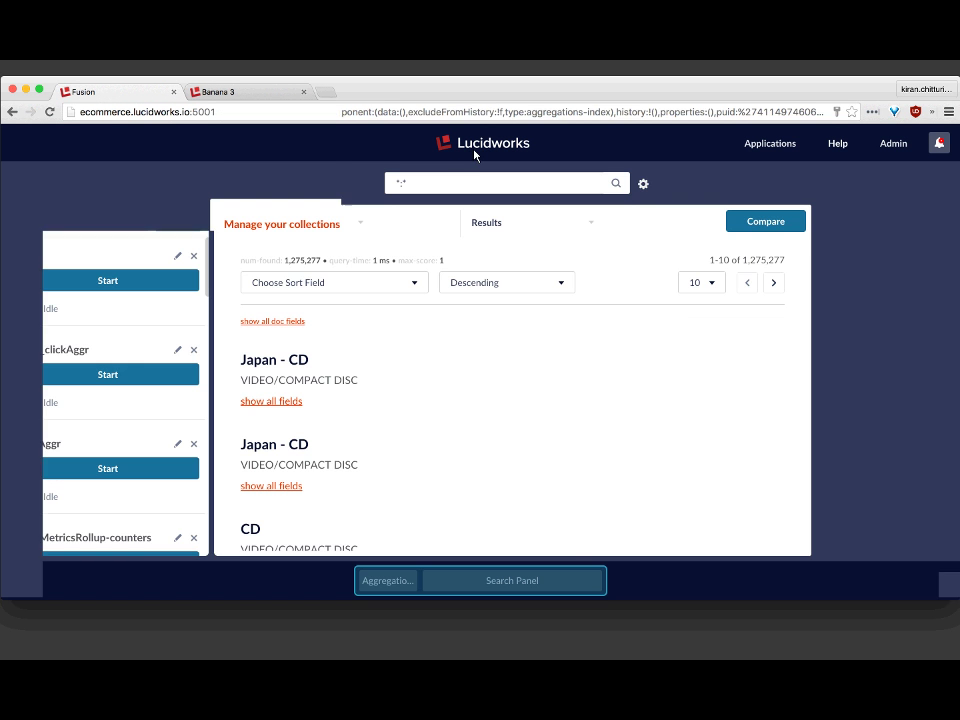
{"action": "scroll", "coordinate": [542, 354], "scroll_direction": "down", "scroll_amount": 5}
{"action": "scroll", "coordinate": [580, 354], "scroll_direction": "up", "scroll_amount": 3}
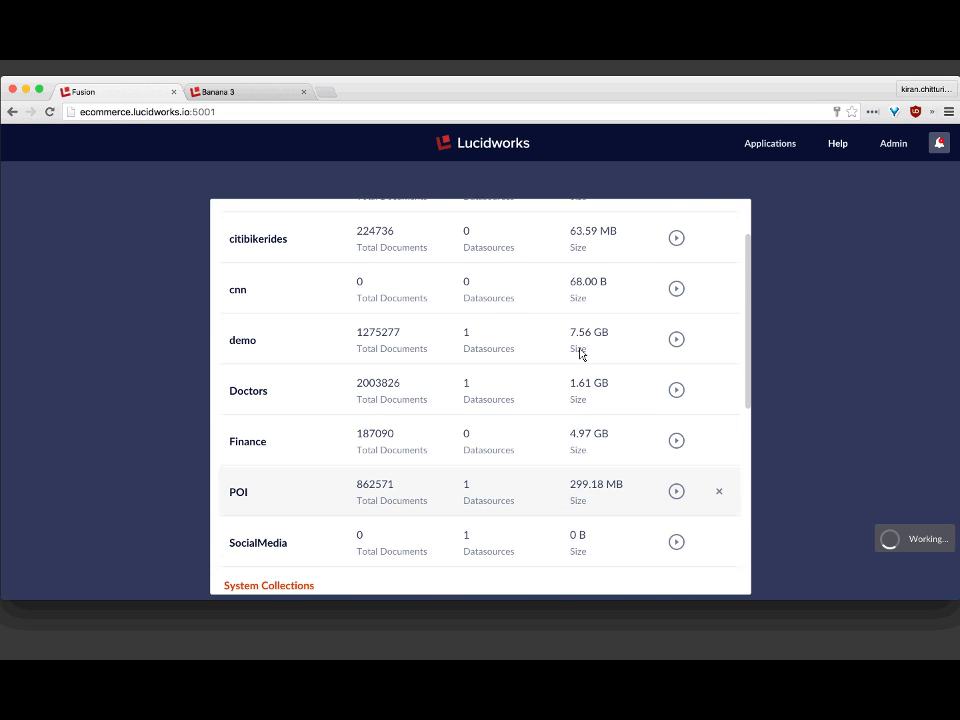
{"action": "left_click", "coordinate": [677, 341]}
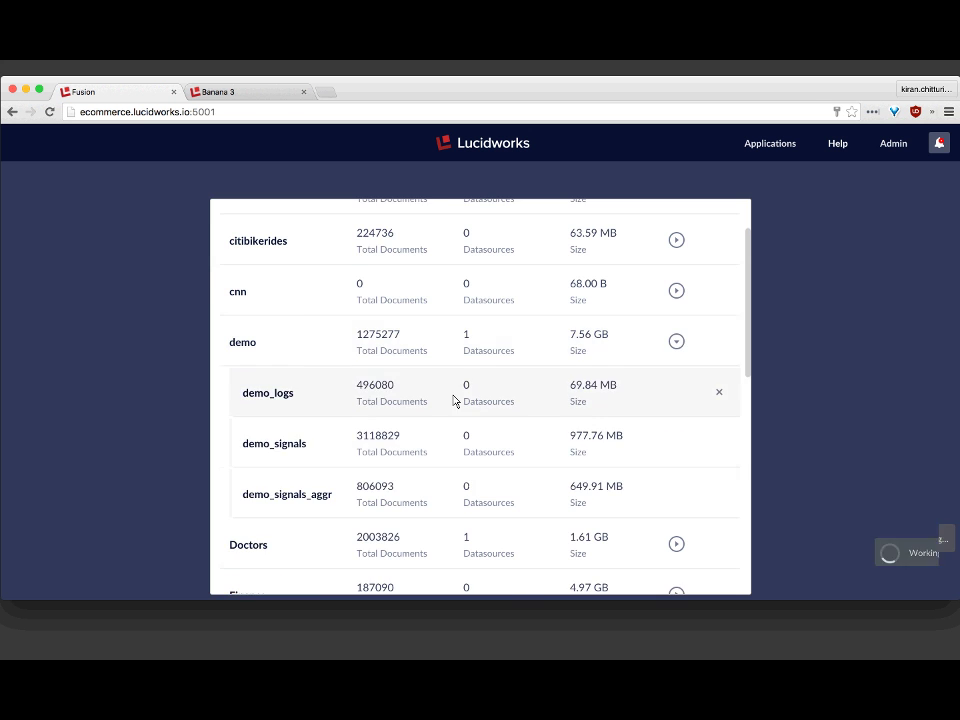
{"action": "left_click", "coordinate": [455, 399]}
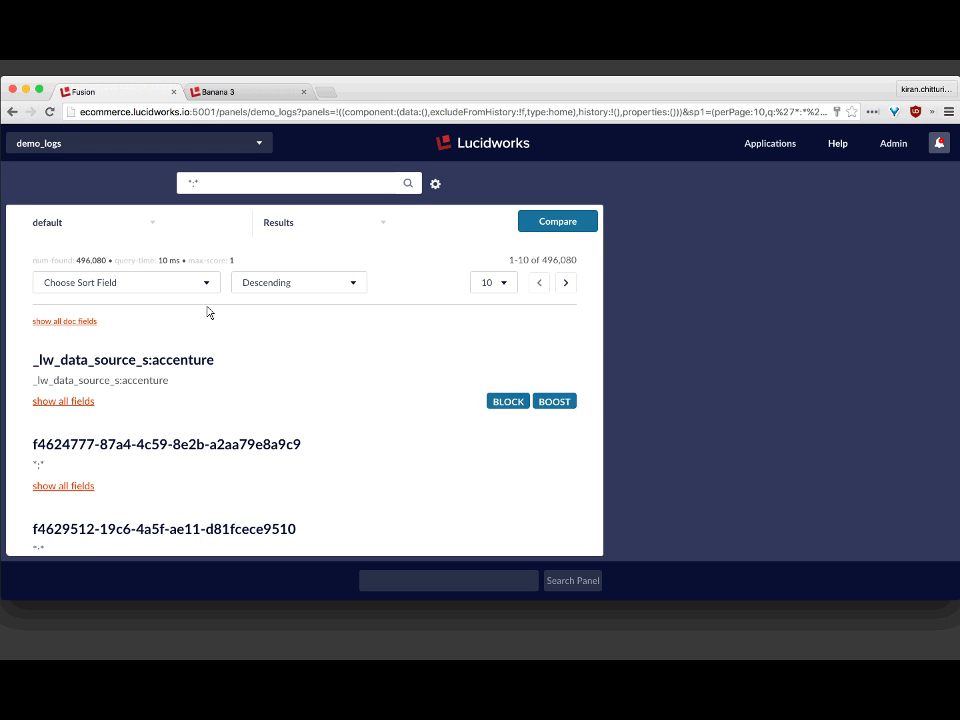
Show all fields of the first demo_logs document and review its request, data source and pipeline fields.
{"action": "scroll", "coordinate": [285, 419], "scroll_direction": "down", "scroll_amount": 1}
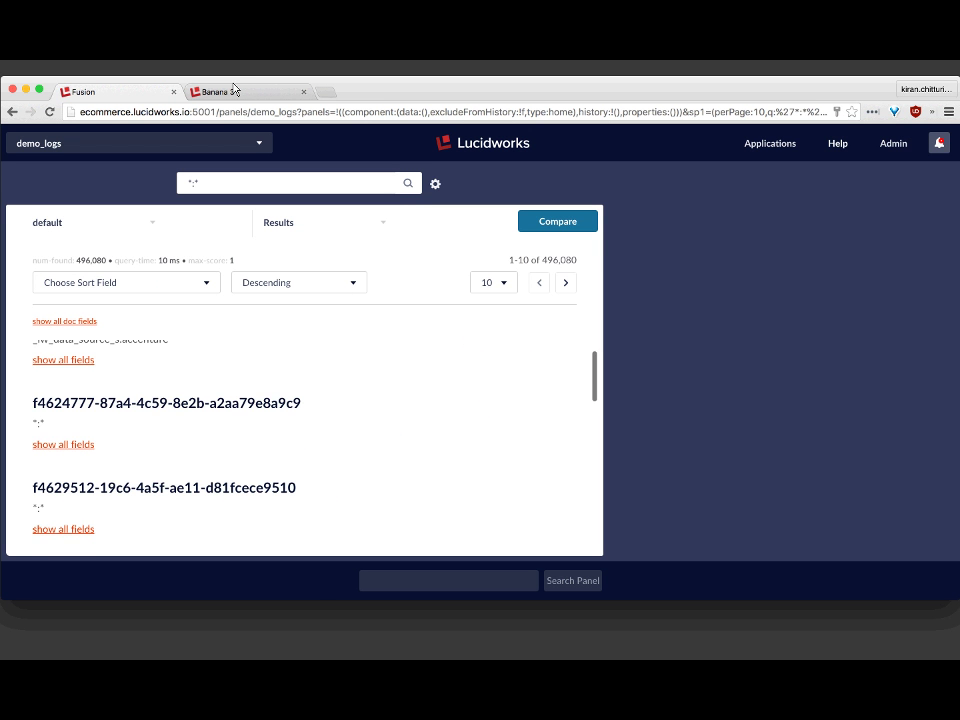
{"action": "left_click", "coordinate": [60, 362]}
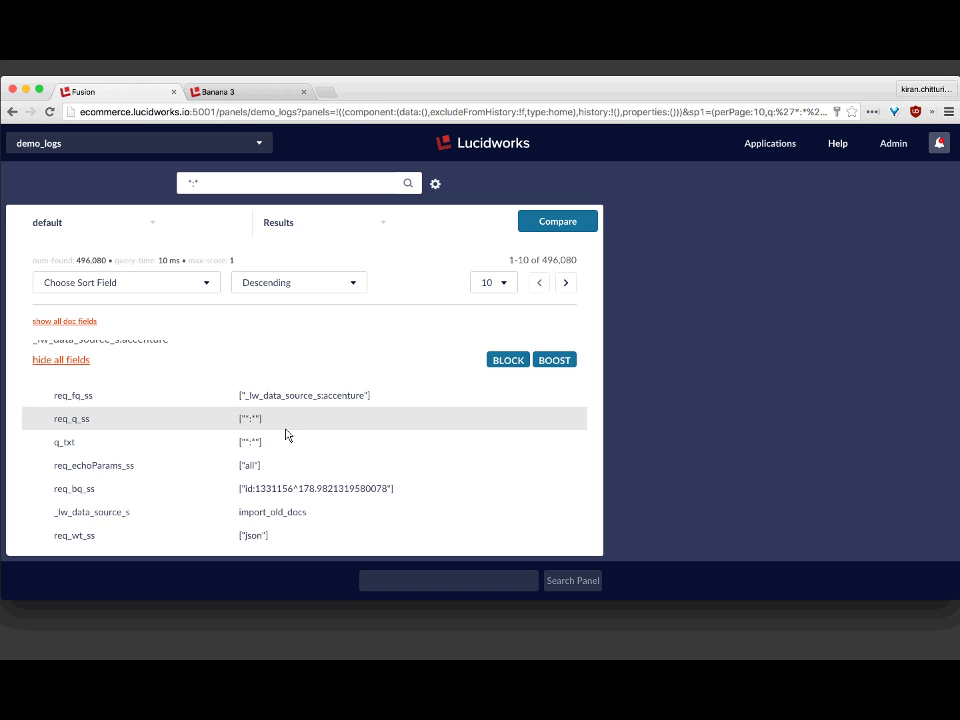
{"action": "scroll", "coordinate": [285, 435], "scroll_direction": "down", "scroll_amount": 1}
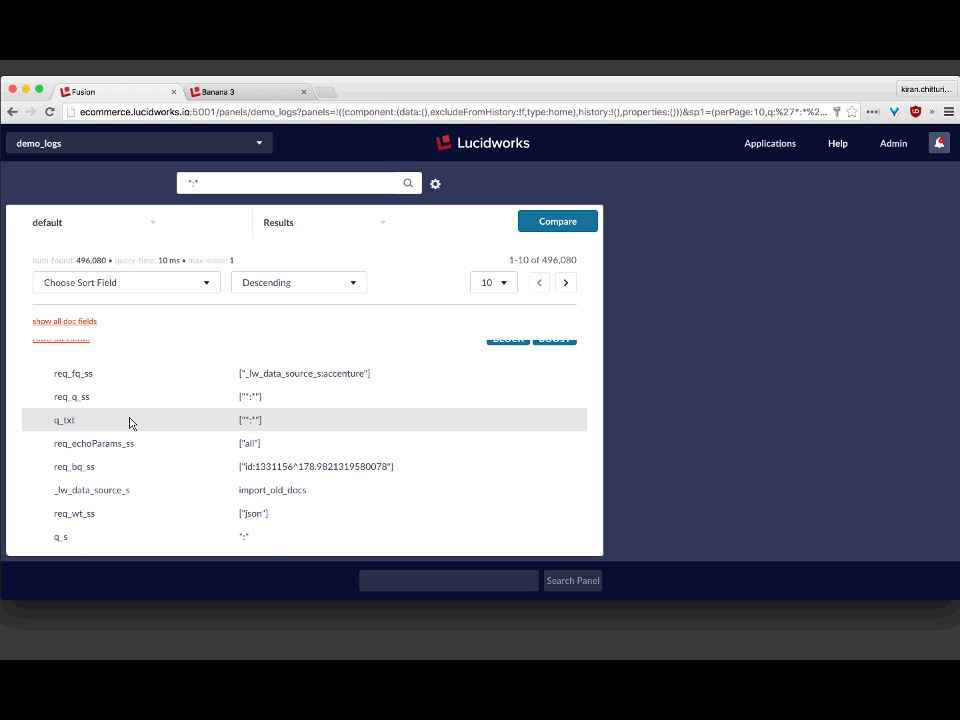
{"action": "scroll", "coordinate": [129, 430], "scroll_direction": "down", "scroll_amount": 1}
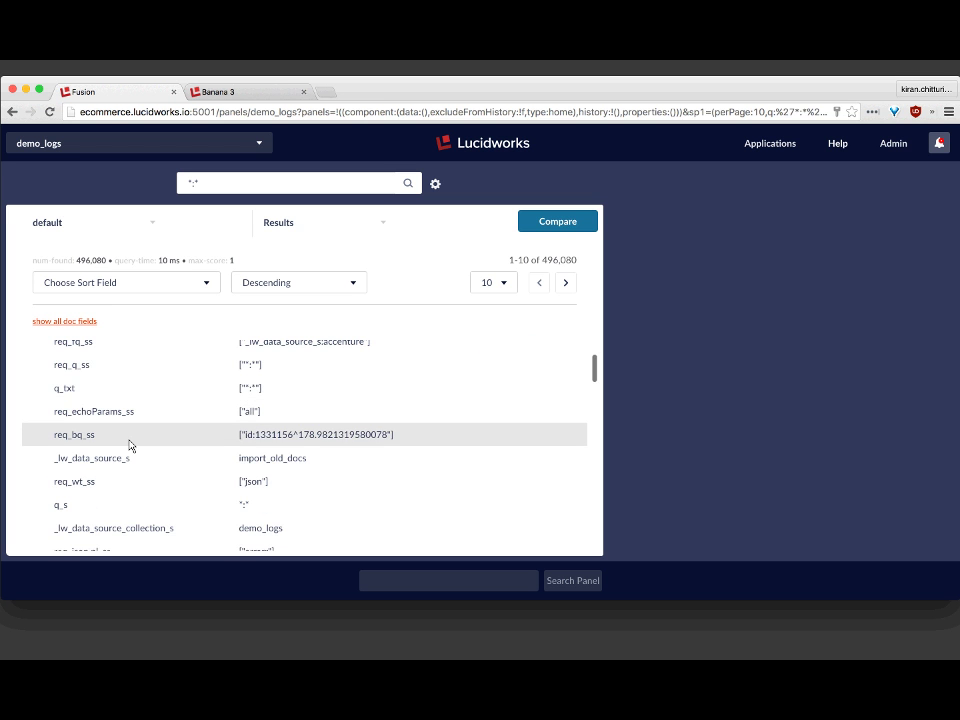
{"action": "scroll", "coordinate": [130, 440], "scroll_direction": "down", "scroll_amount": 4}
{"action": "scroll", "coordinate": [130, 446], "scroll_direction": "down", "scroll_amount": 1}
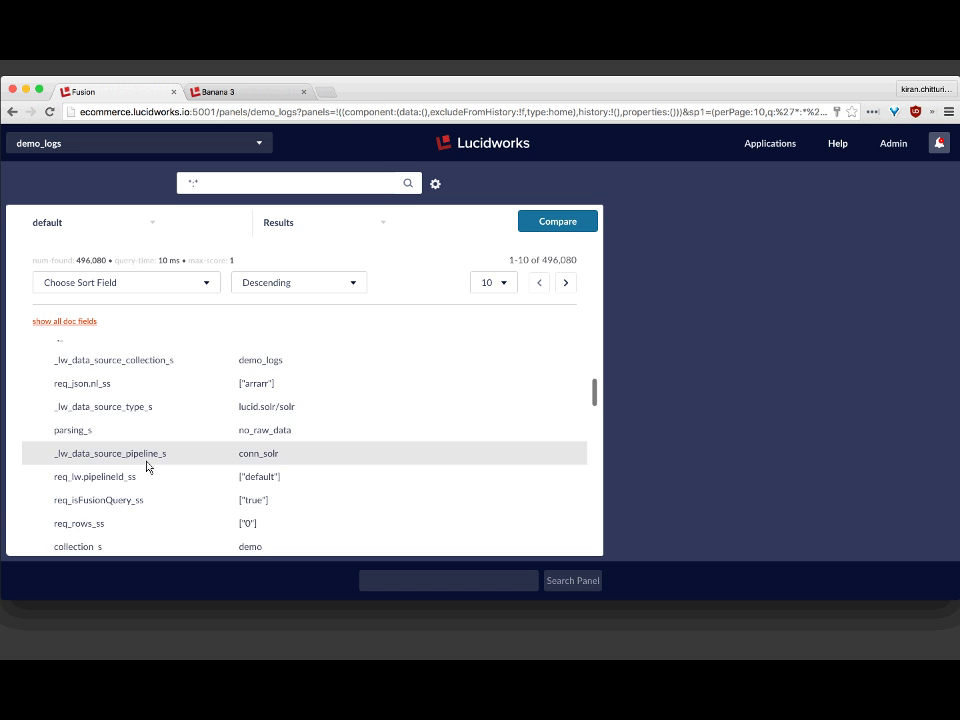
{"action": "scroll", "coordinate": [135, 447], "scroll_direction": "down", "scroll_amount": 4}
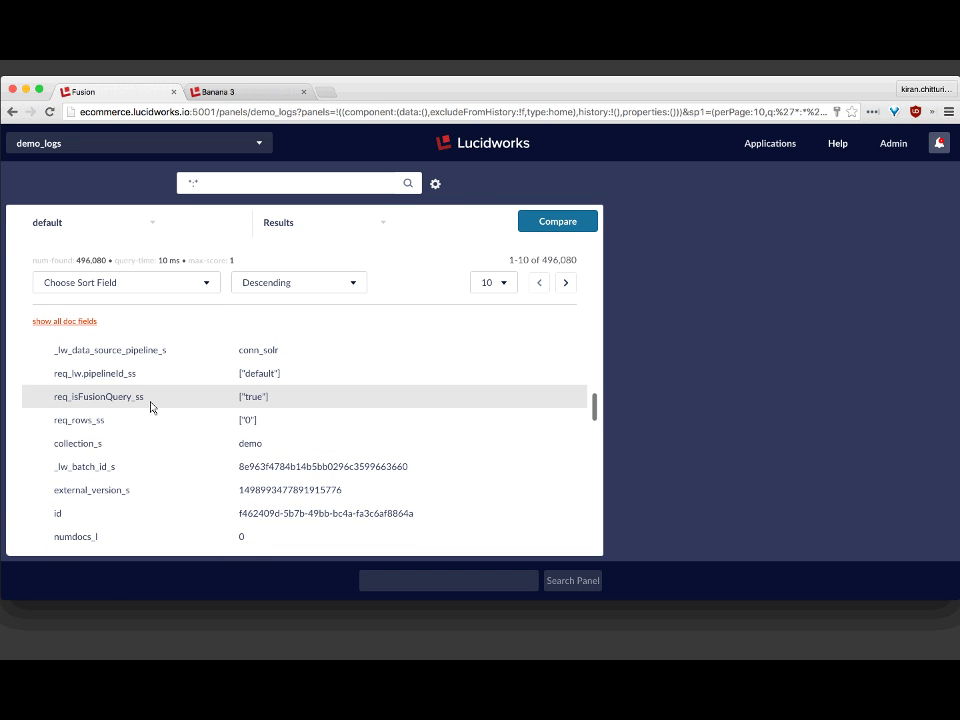
Return to Banana's Demo Search Analytics dashboard and examine the event counts, top searches and zero-result searches.
{"action": "left_click", "coordinate": [244, 92]}
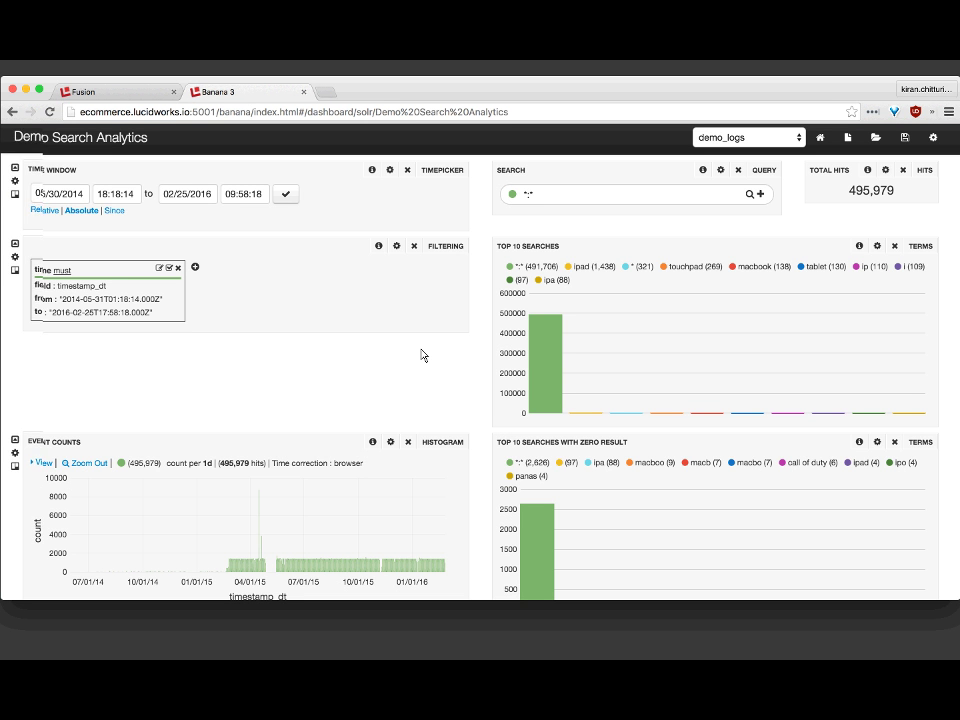
{"action": "scroll", "coordinate": [421, 355], "scroll_direction": "down", "scroll_amount": 2}
{"action": "scroll", "coordinate": [421, 355], "scroll_direction": "up", "scroll_amount": 1}
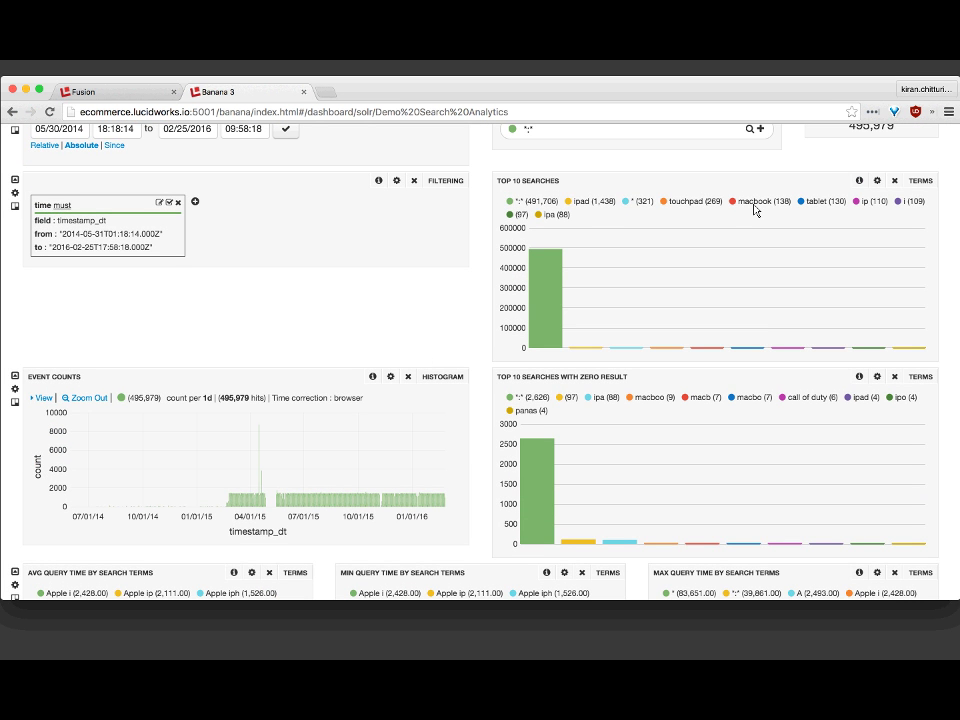
Examine the dashboard's average, minimum and maximum query time and total time charts by search term, down to the search results table.
{"action": "scroll", "coordinate": [754, 208], "scroll_direction": "down", "scroll_amount": 1}
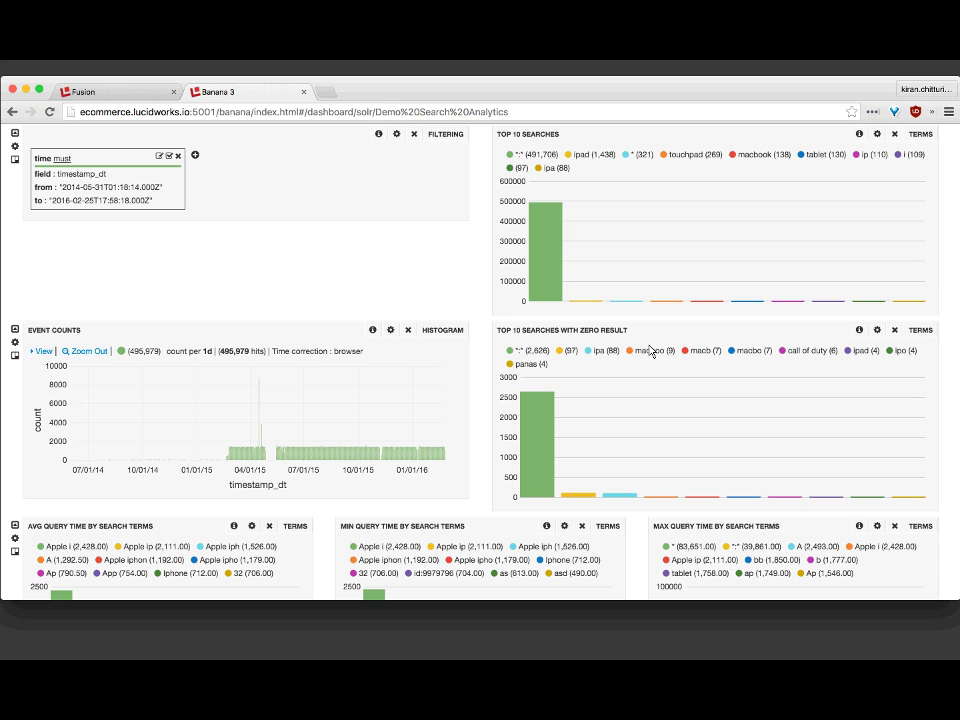
{"action": "scroll", "coordinate": [591, 349], "scroll_direction": "down", "scroll_amount": 1}
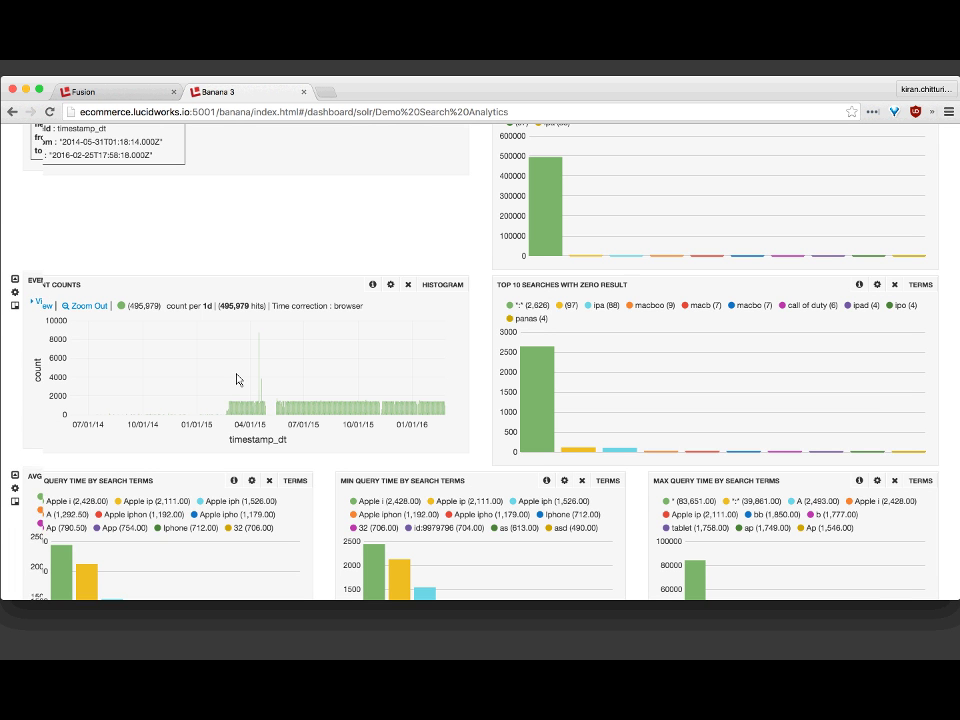
{"action": "scroll", "coordinate": [238, 379], "scroll_direction": "down", "scroll_amount": 3}
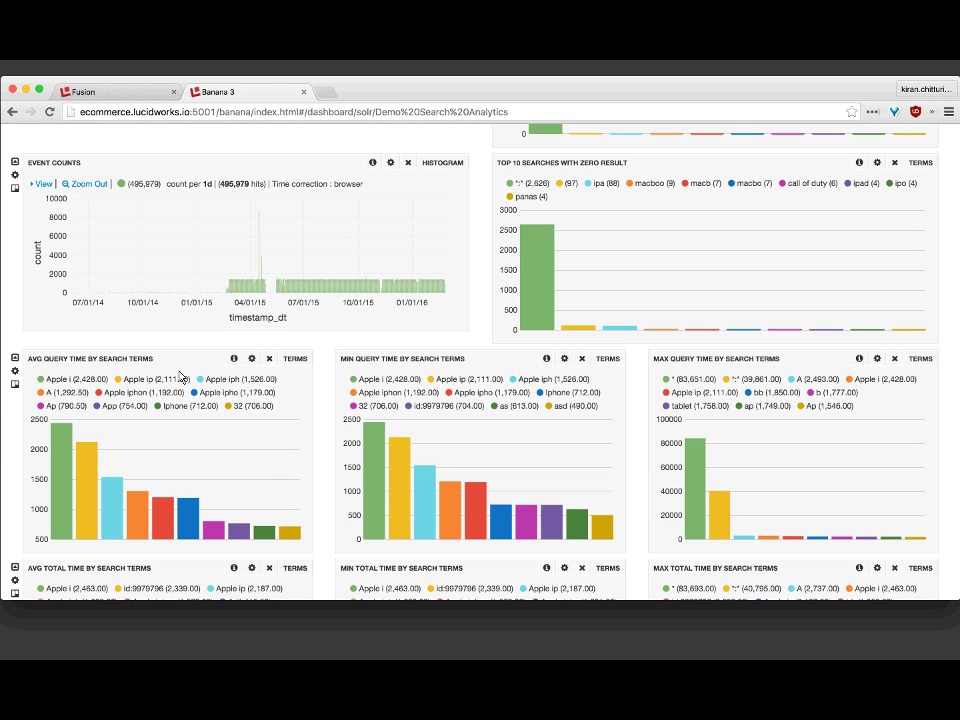
{"action": "scroll", "coordinate": [178, 375], "scroll_direction": "down", "scroll_amount": 2}
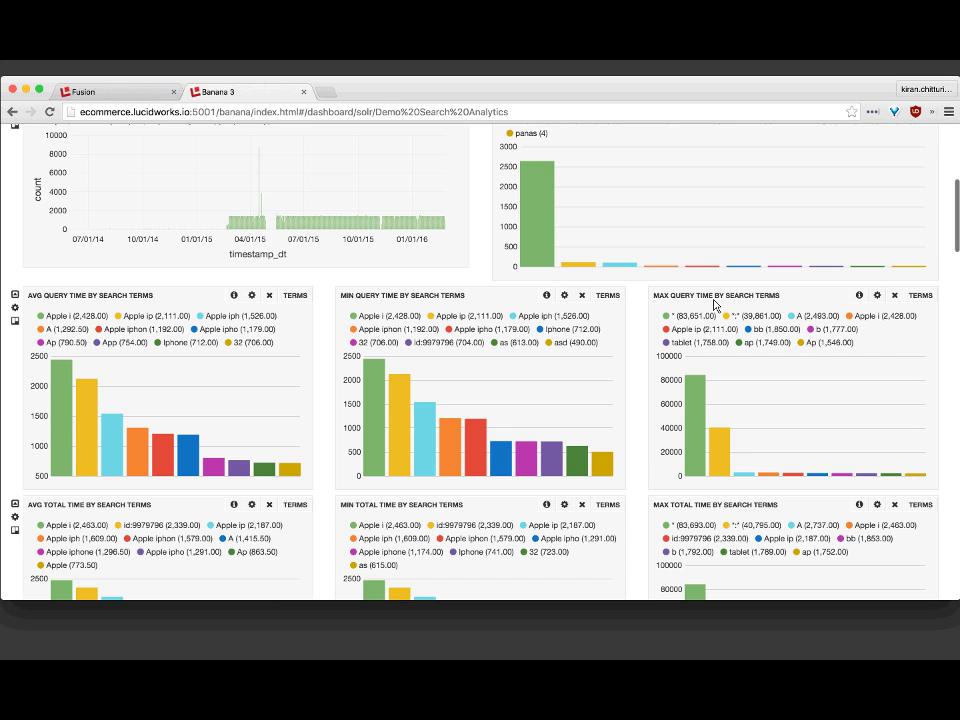
{"action": "scroll", "coordinate": [715, 305], "scroll_direction": "down", "scroll_amount": 2}
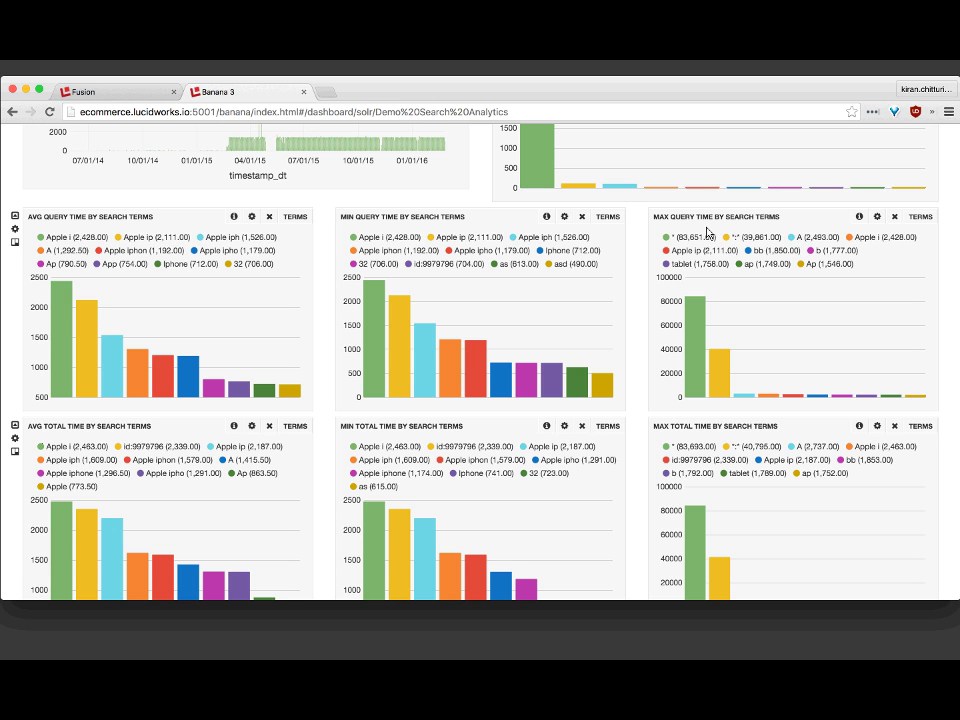
{"action": "scroll", "coordinate": [707, 232], "scroll_direction": "down", "scroll_amount": 3}
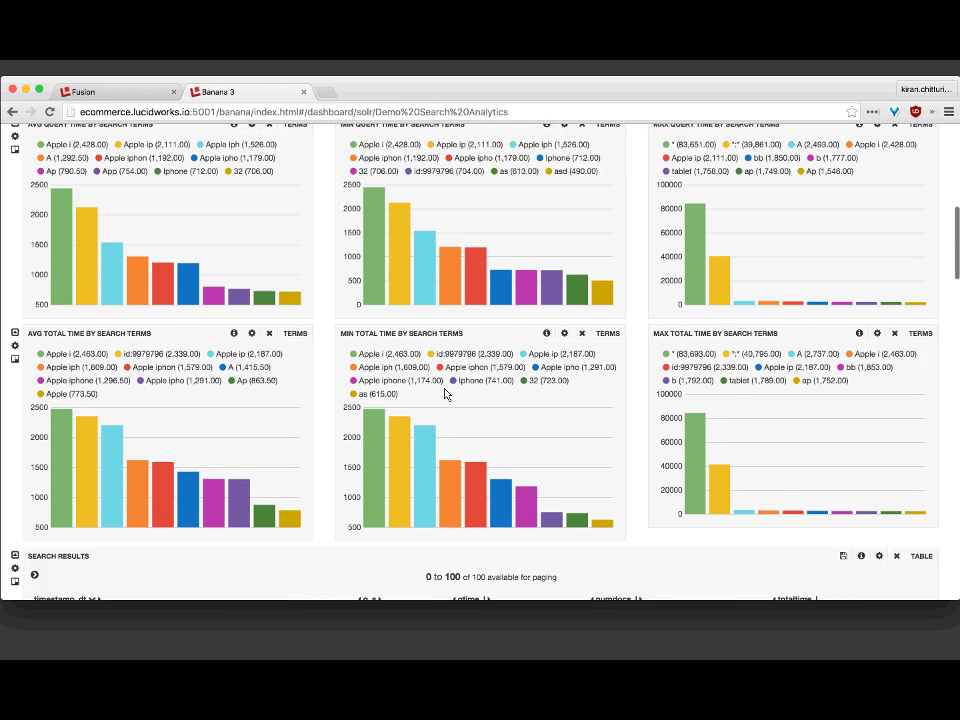
{"action": "scroll", "coordinate": [445, 393], "scroll_direction": "down", "scroll_amount": 3}
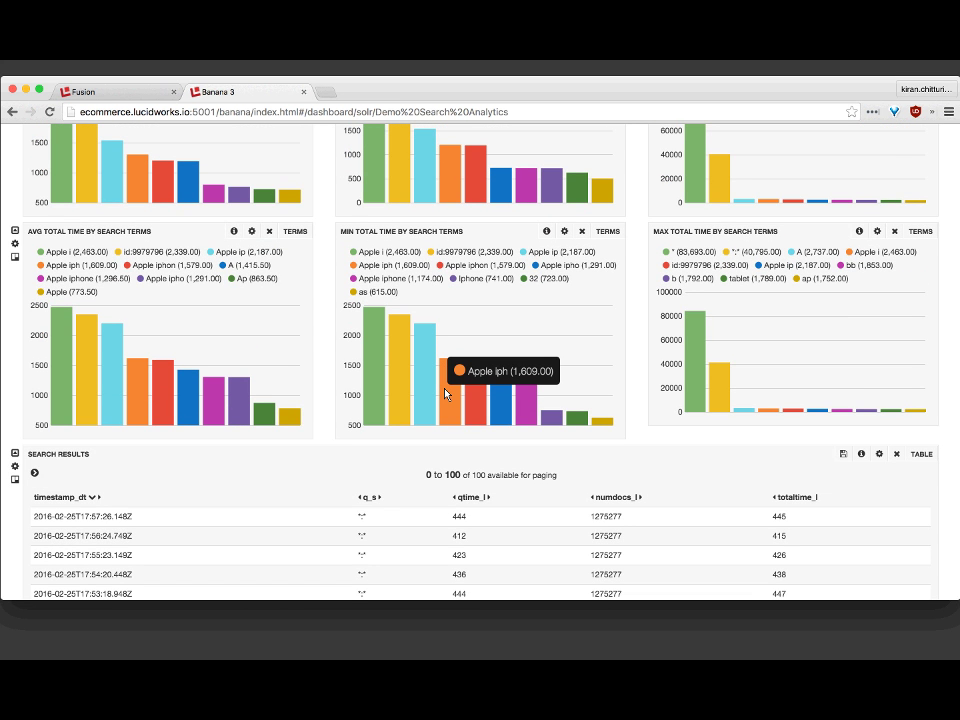